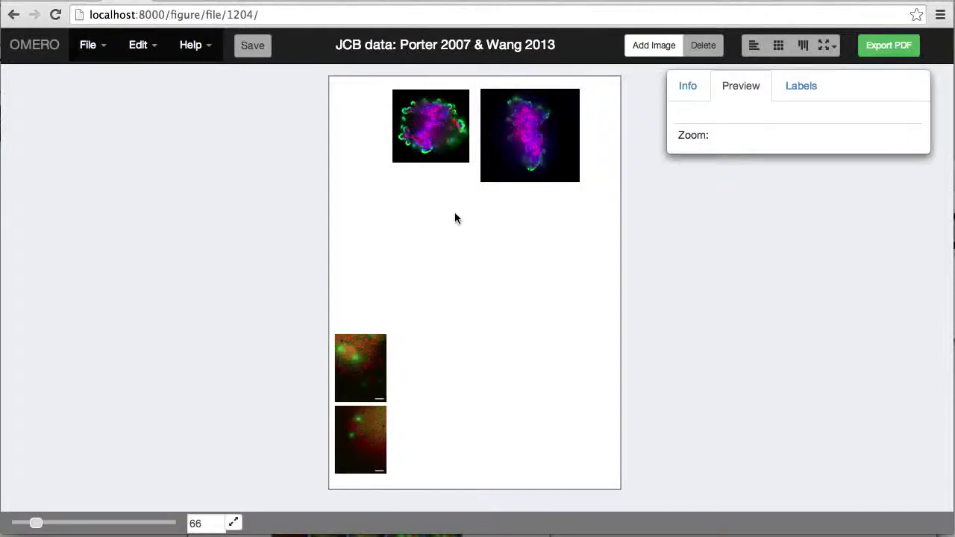
Step: Zoom the page view from 66% to 200% and bring the top two cell panels into view
scroll(455, 218, "up", 3)
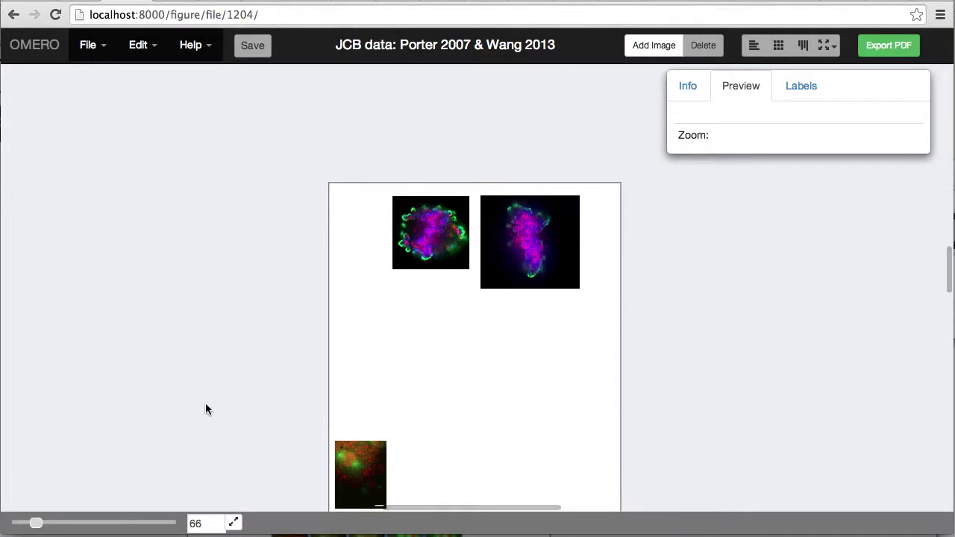
left_click_drag(36, 524, 92, 523)
scroll(224, 334, "up", 1)
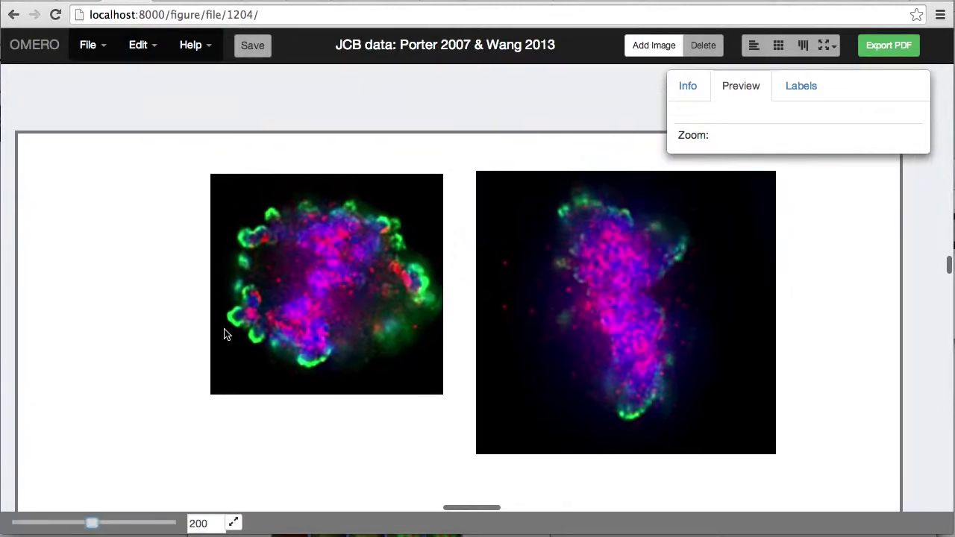
Step: Match both top panels' width and height, then align them side by side on the grid
left_click_drag(146, 253, 519, 311)
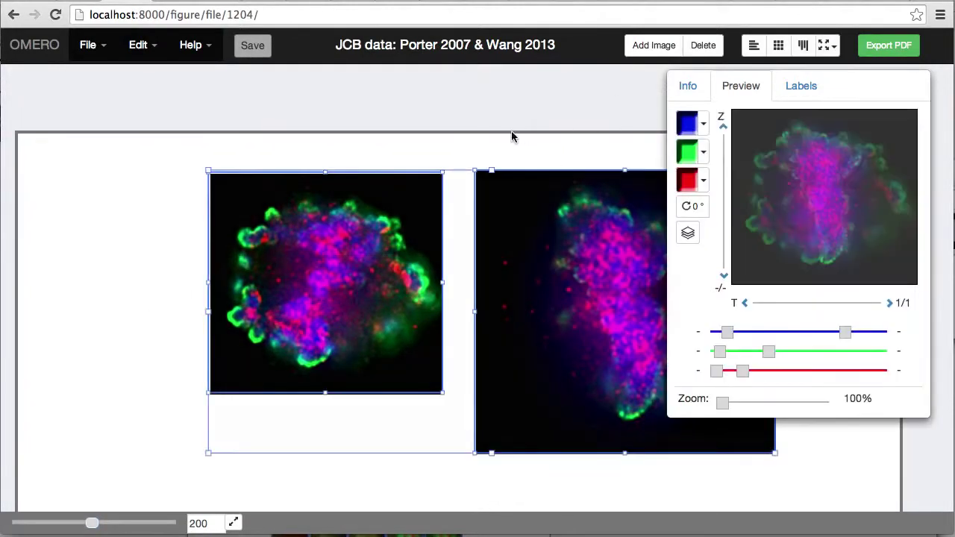
scroll(511, 136, "right", 5)
scroll(511, 136, "down", 1)
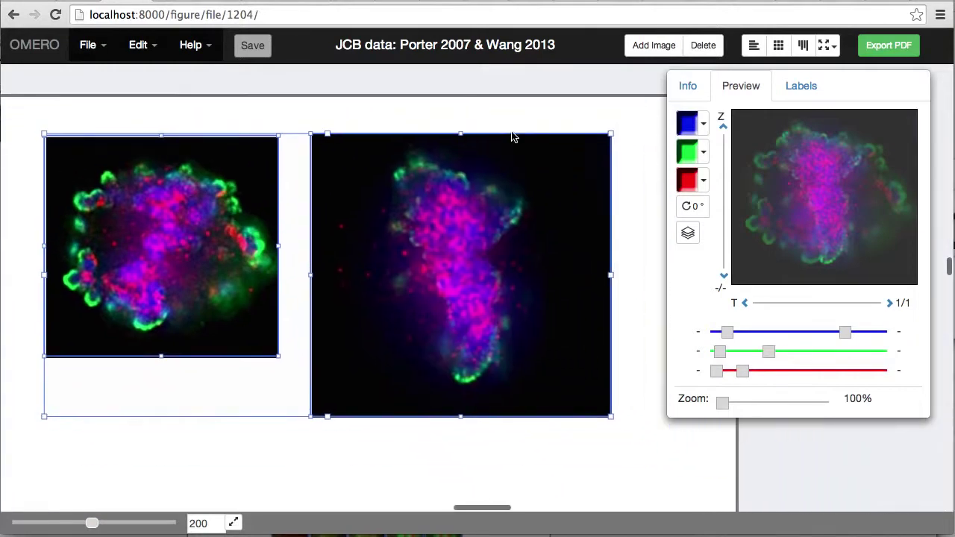
left_click(824, 47)
left_click(803, 114)
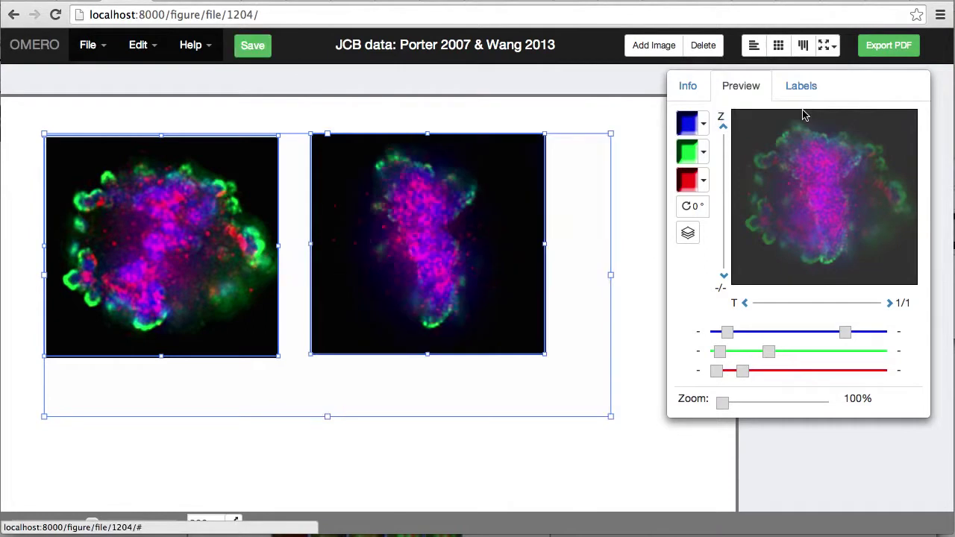
left_click(777, 48)
left_click(459, 123)
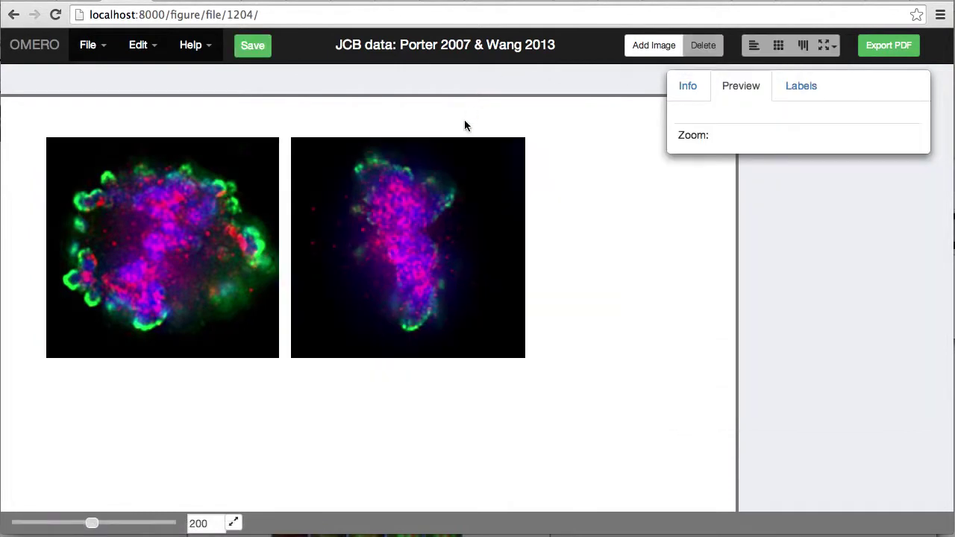
scroll(219, 188, "up", 2)
scroll(219, 188, "left", 2)
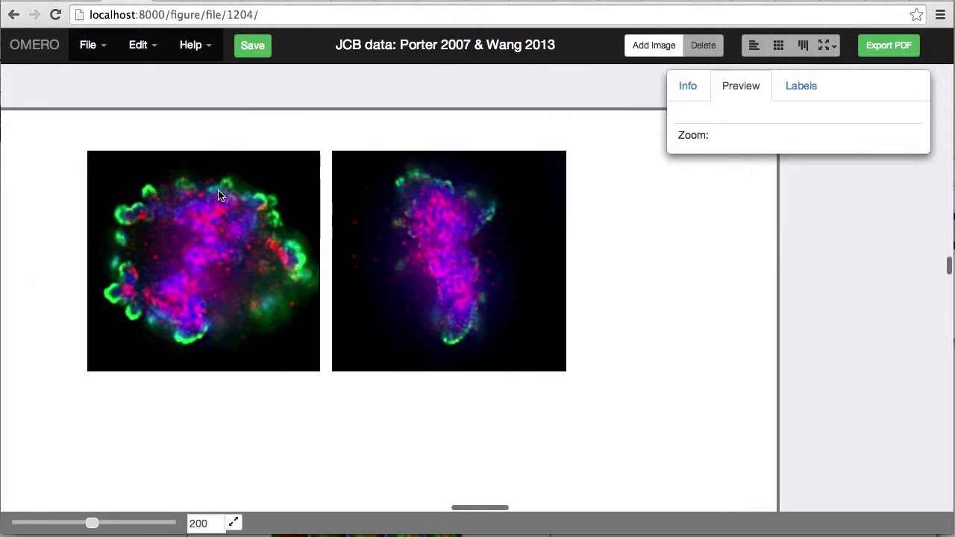
Step: Hide the blue and red channels in both top panels, leaving green only
left_click(235, 231)
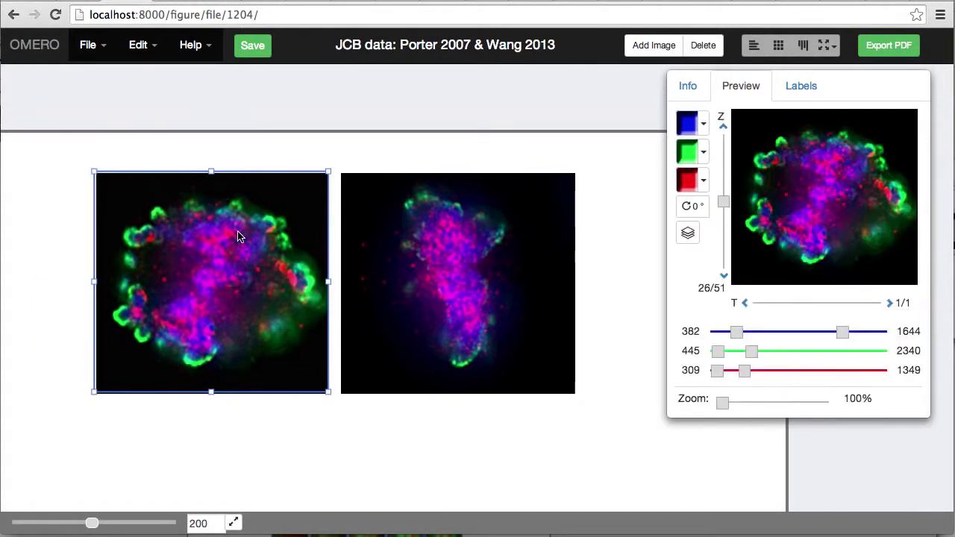
left_click(415, 249)
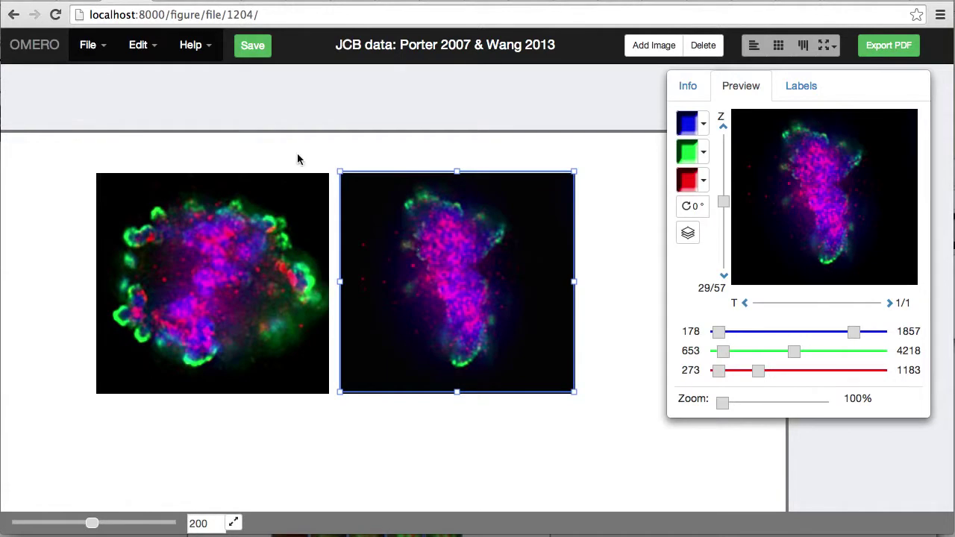
left_click_drag(281, 149, 377, 203)
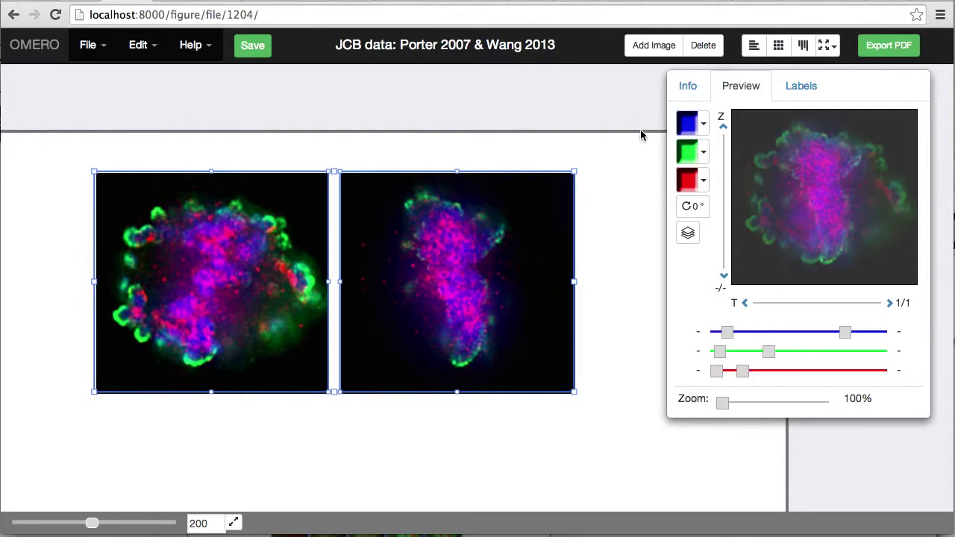
left_click(686, 130)
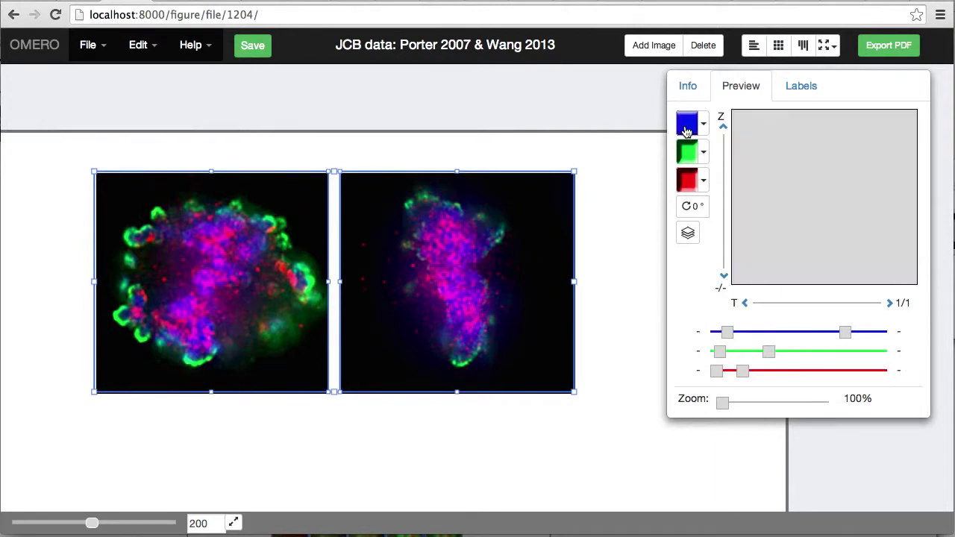
left_click(687, 181)
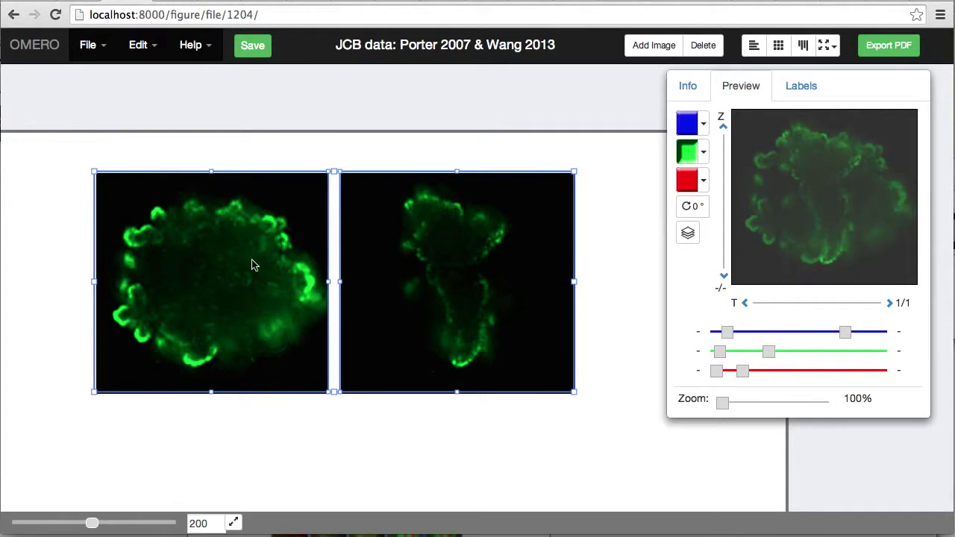
Step: Compare the green channel levels of the right and left panels individually
left_click(339, 153)
left_click(449, 250)
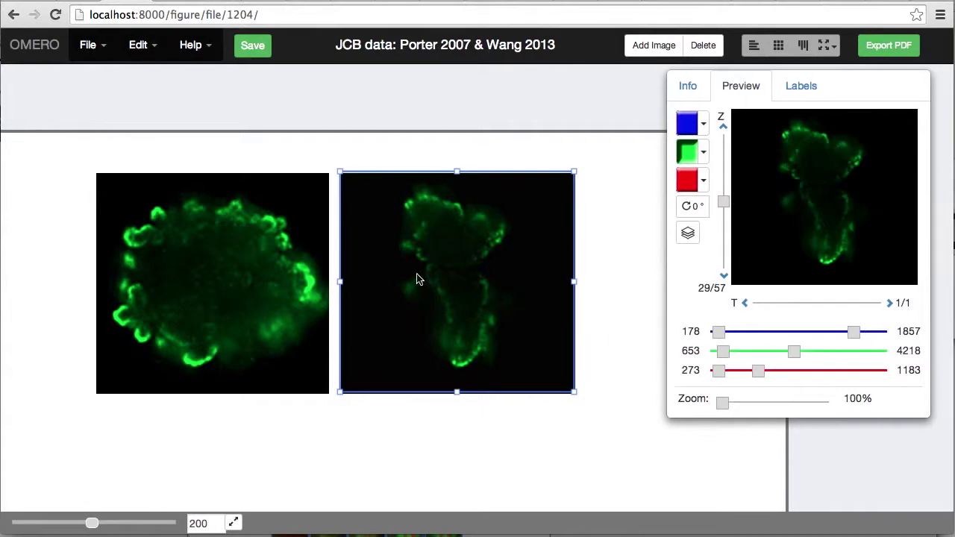
left_click(276, 289)
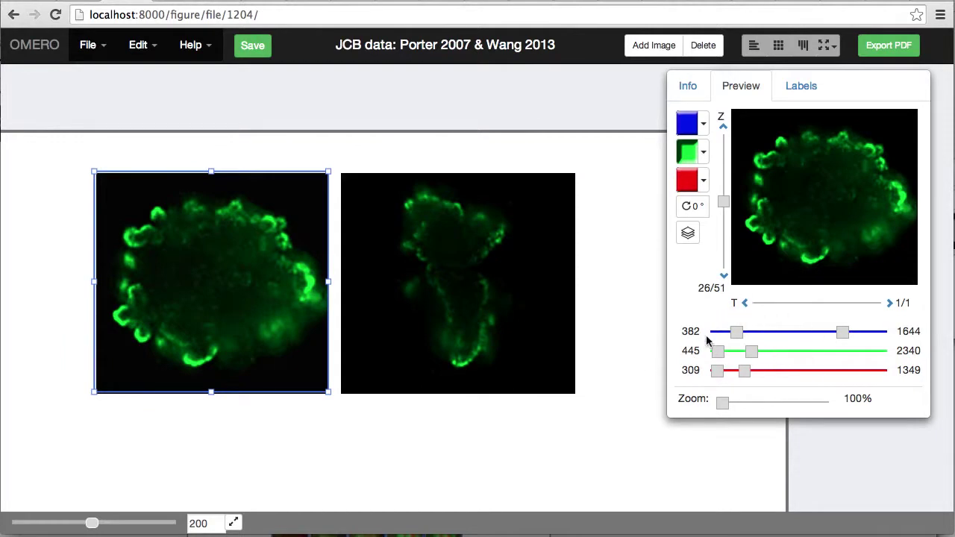
left_click(525, 301)
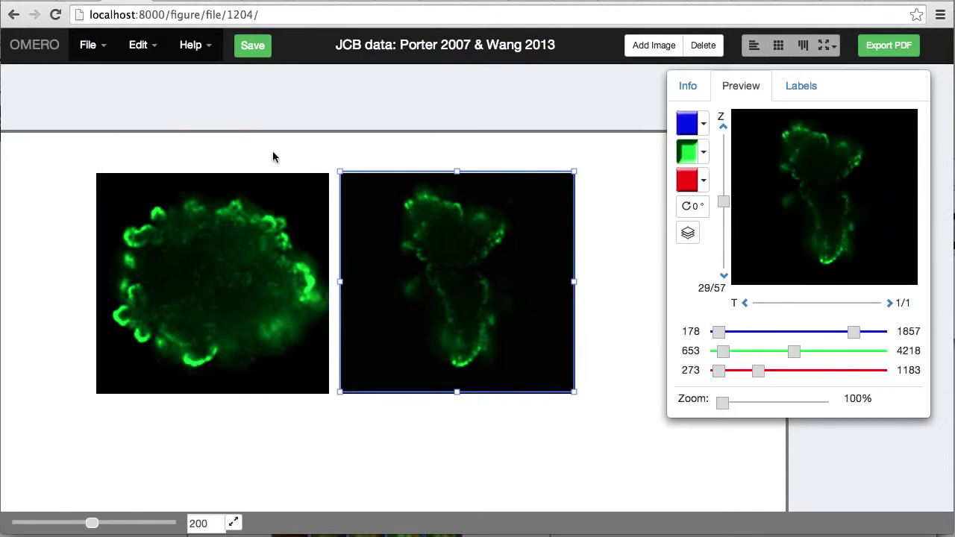
Step: Set the green channel range of both selected panels to 589–2202
left_click_drag(273, 152, 403, 248)
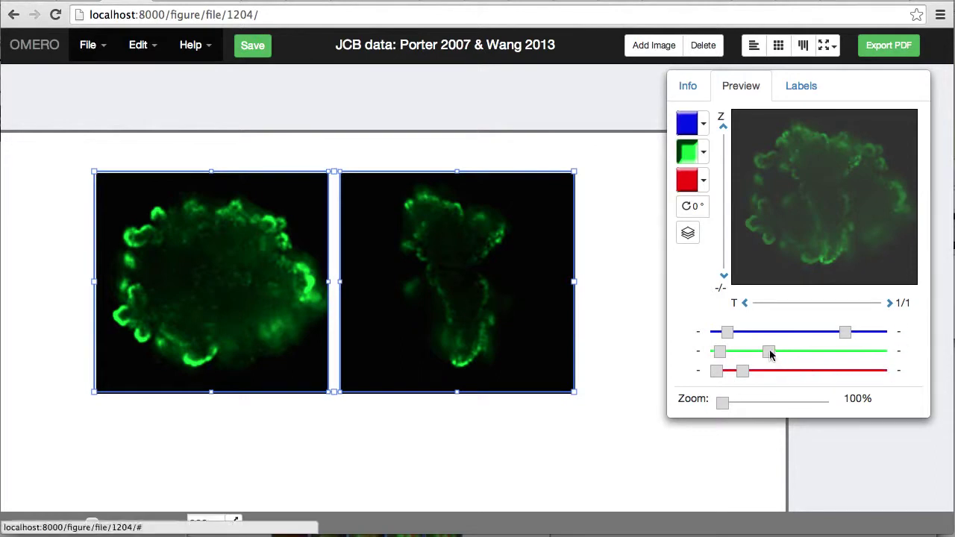
left_click_drag(769, 352, 727, 352)
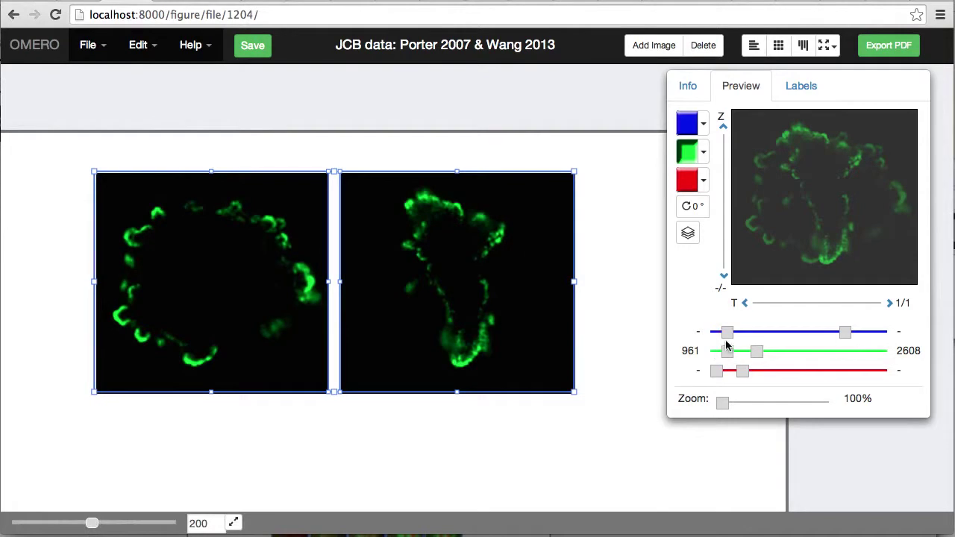
left_click_drag(727, 348, 720, 354)
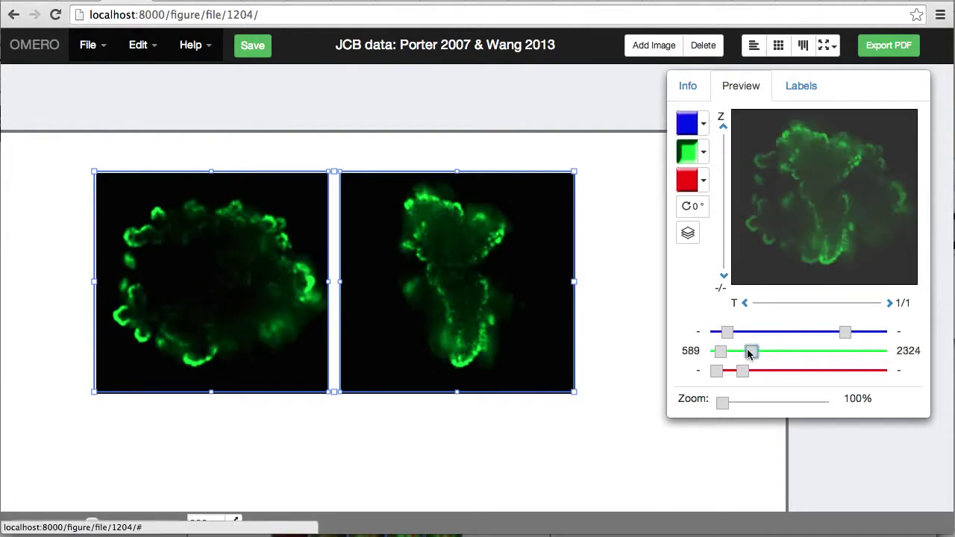
left_click(748, 352)
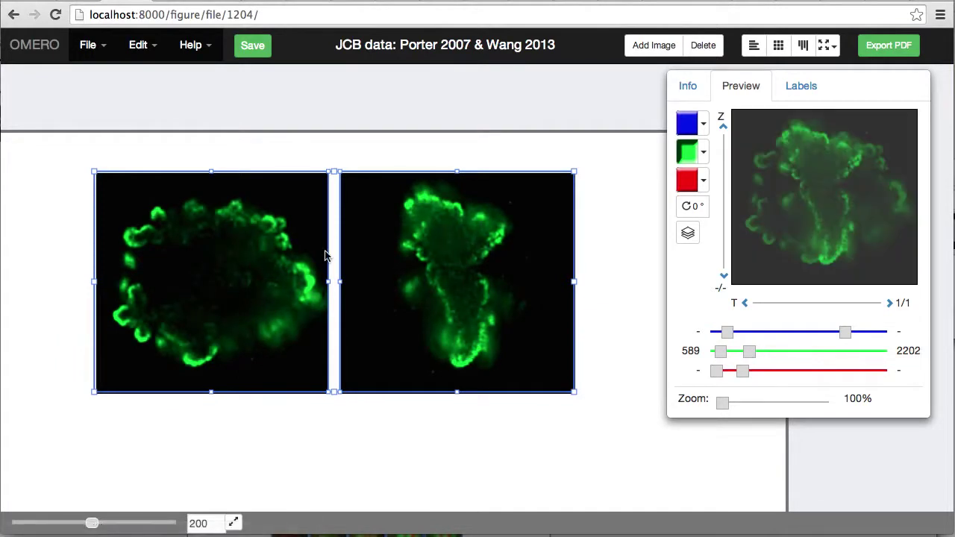
Step: Paste copies of both green panels below and turn blue and red back on in the copies
scroll(325, 256, "down", 3)
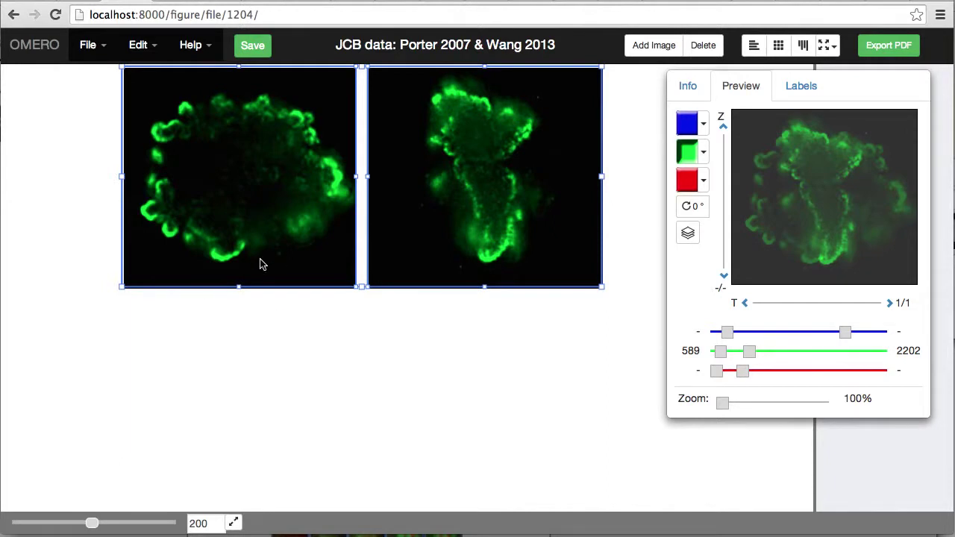
key("ctrl+v")
scroll(261, 264, "down", 3)
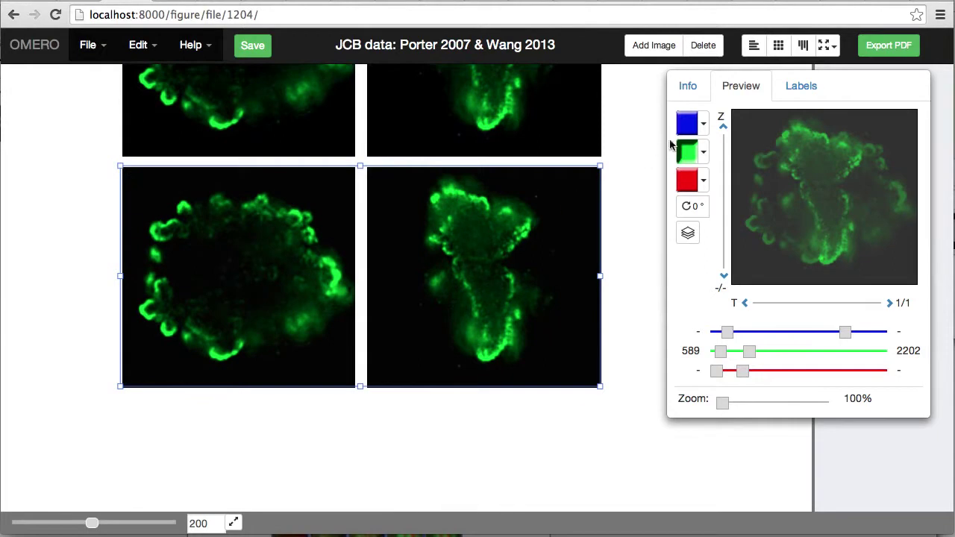
left_click(687, 125)
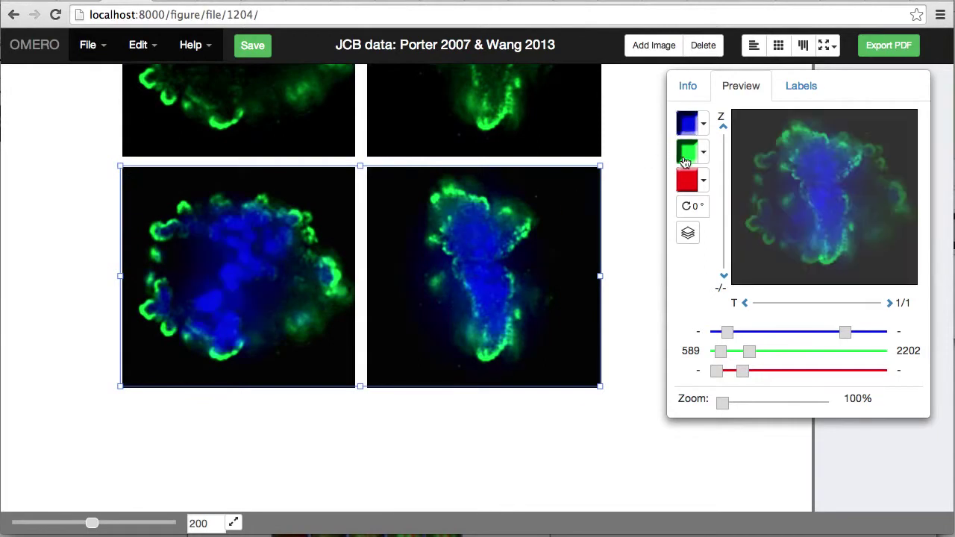
left_click(687, 182)
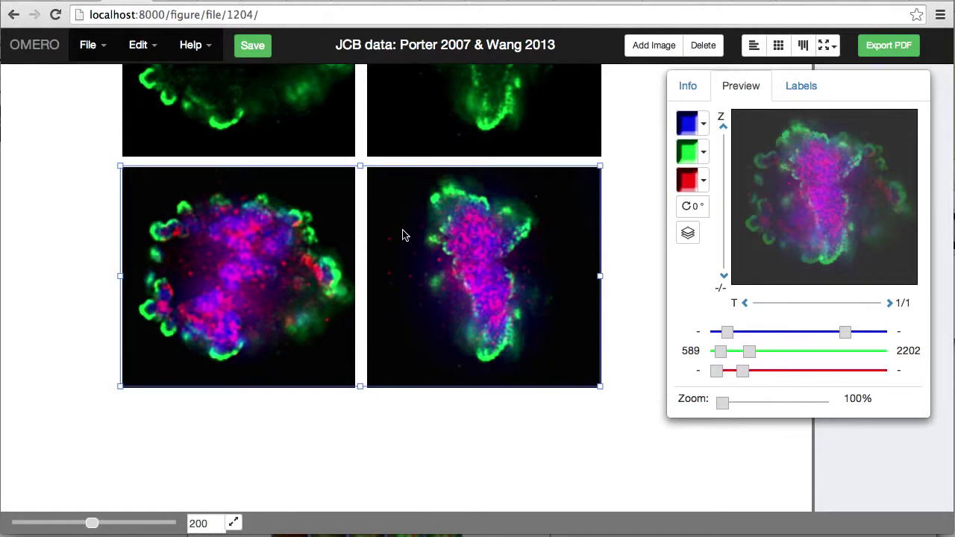
scroll(355, 298, "up", 3)
scroll(355, 298, "left", 1)
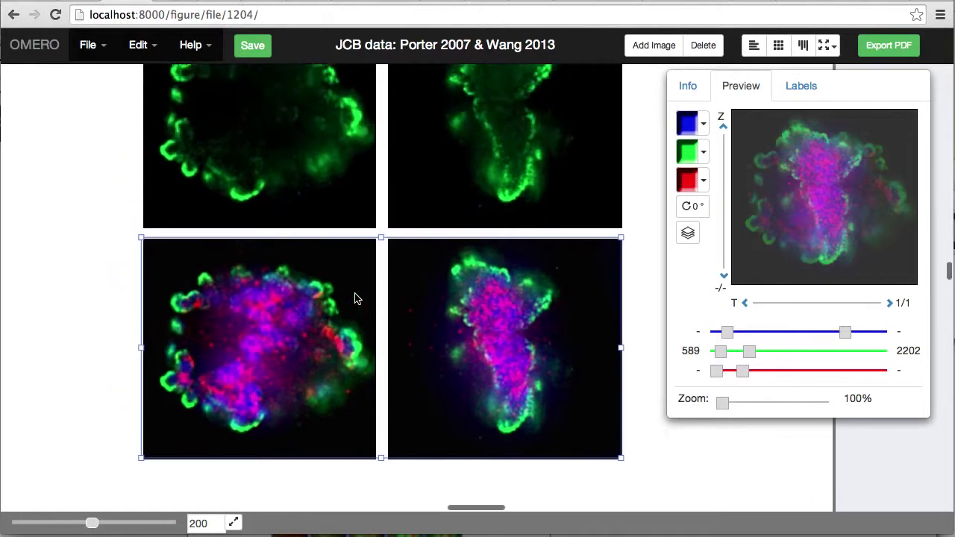
scroll(355, 298, "up", 1)
scroll(355, 298, "left", 1)
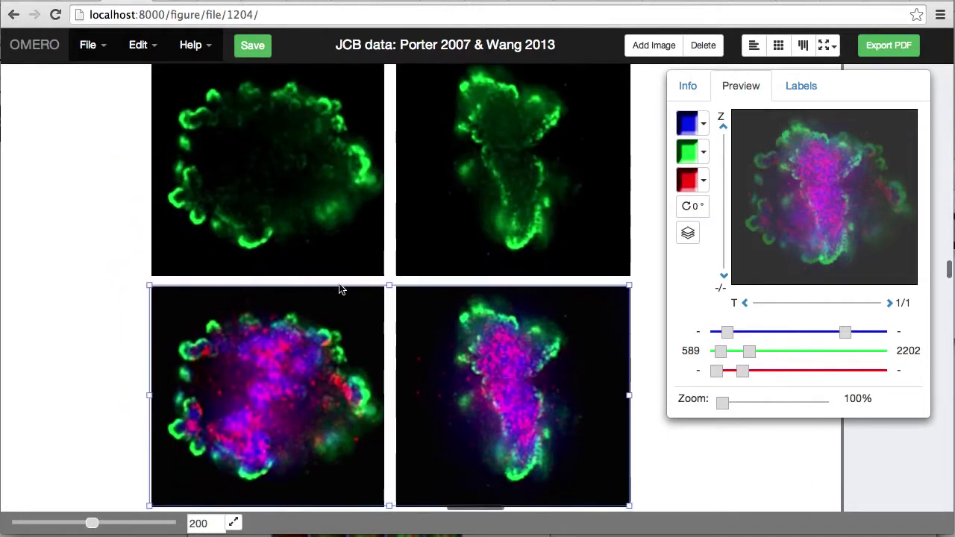
Step: Set the left-column panels to Z section 29 and the right-column panels to Z section 23
left_click_drag(117, 164, 269, 371)
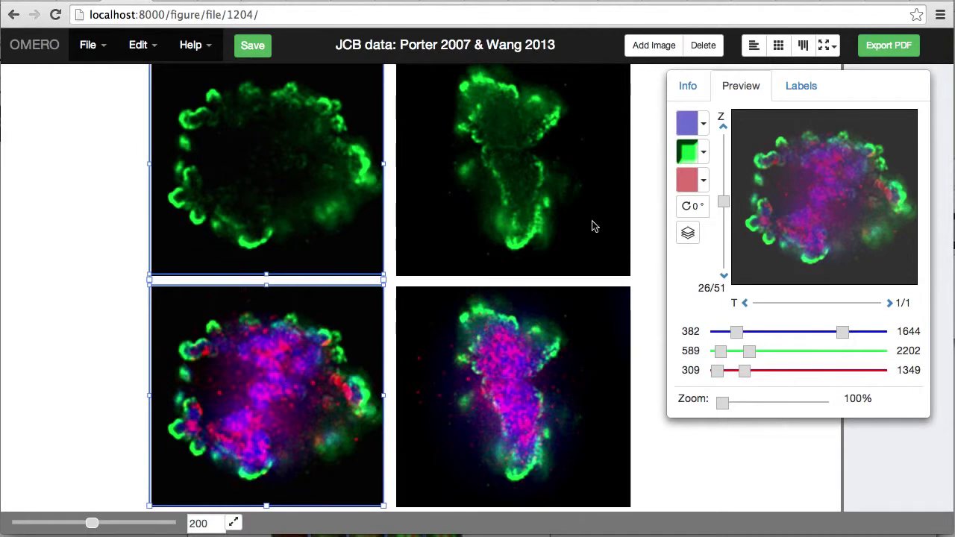
left_click_drag(722, 206, 723, 196)
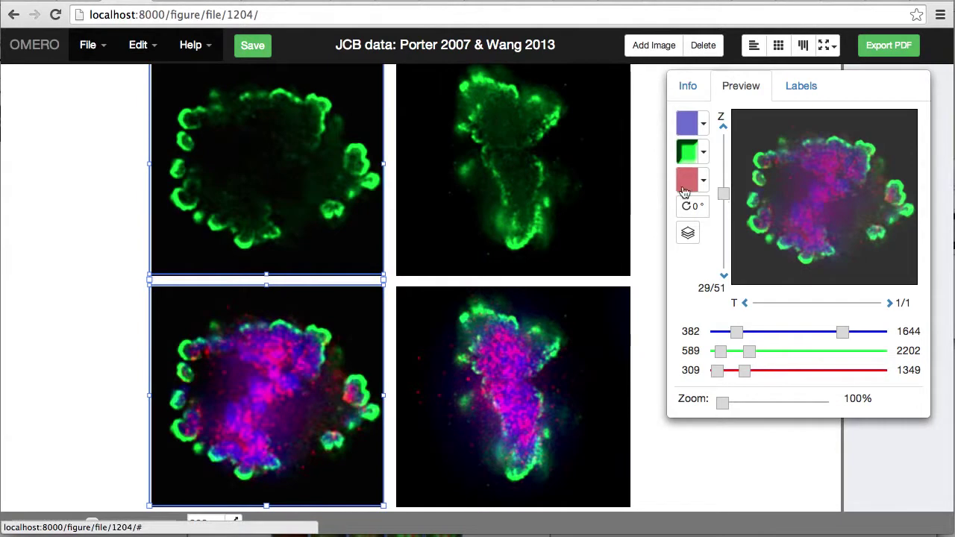
left_click_drag(646, 156, 588, 346)
left_click_drag(722, 204, 723, 216)
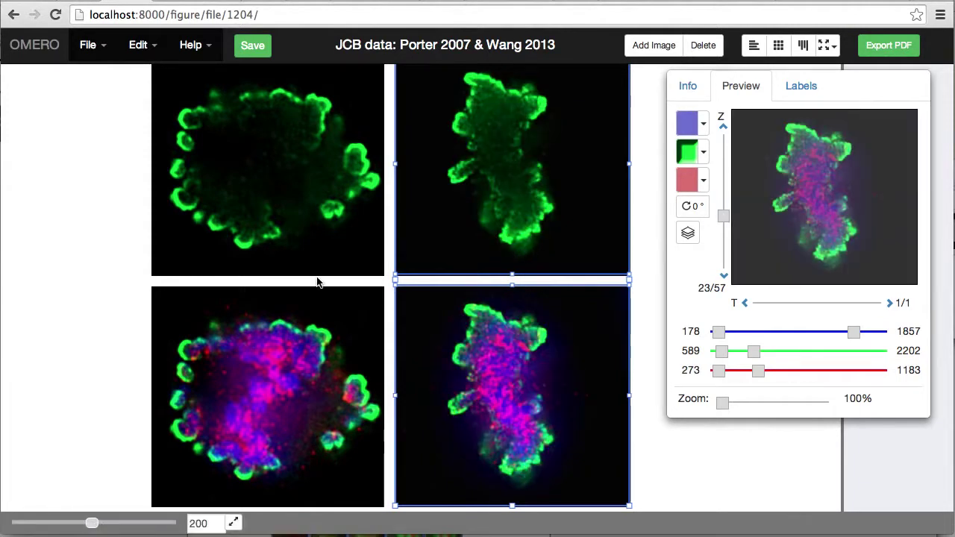
Step: Paste a copy of the red/green panel pair to the right and advance it to time point 5
scroll(317, 282, "down", 10)
scroll(316, 282, "left", 3)
scroll(317, 282, "down", 5)
scroll(316, 282, "left", 1)
scroll(316, 282, "down", 2)
scroll(316, 282, "left", 1)
scroll(316, 282, "left", 2)
scroll(316, 282, "down", 1)
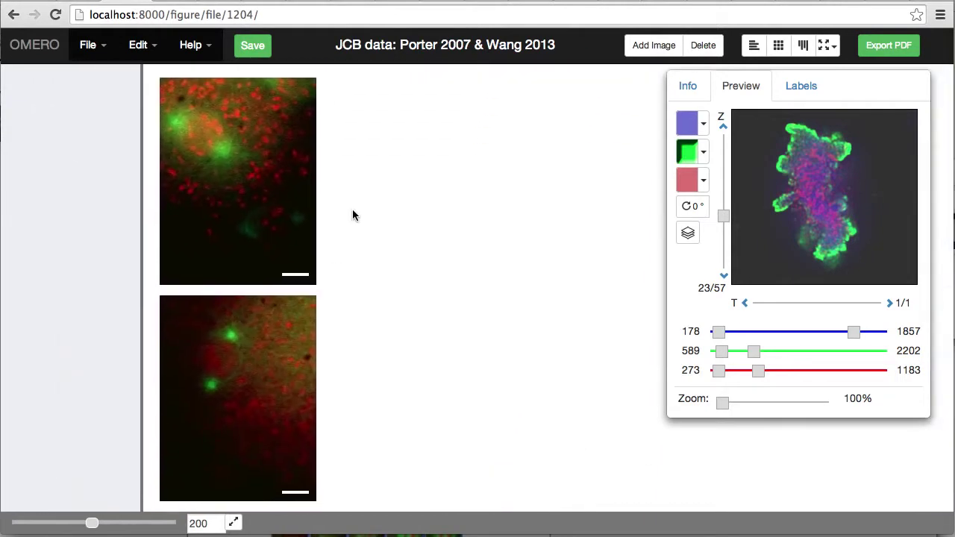
left_click_drag(347, 195, 276, 365)
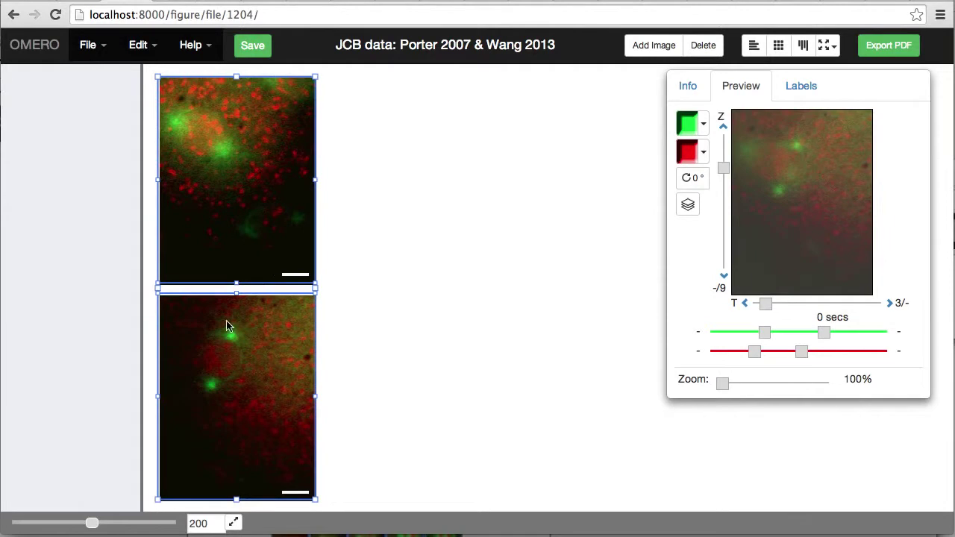
key("ctrl+v")
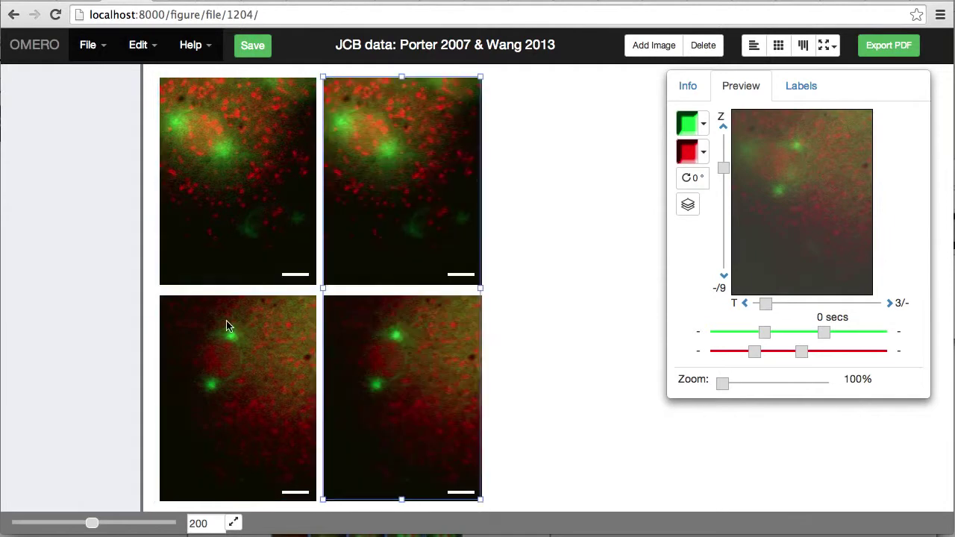
left_click(766, 305)
left_click_drag(768, 309, 785, 303)
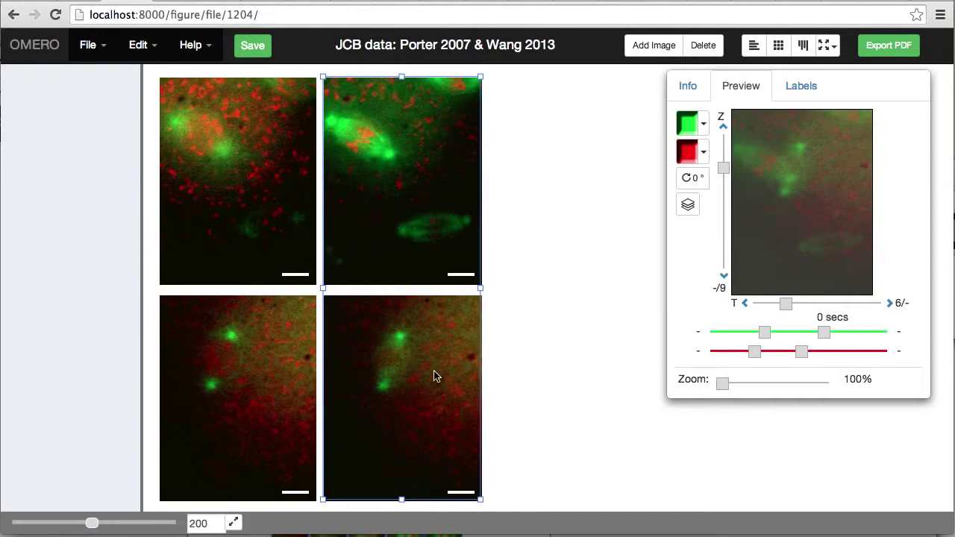
Step: Paste further columns, advancing them to time points 9, 12 and 15
scroll(440, 345, "right", 3)
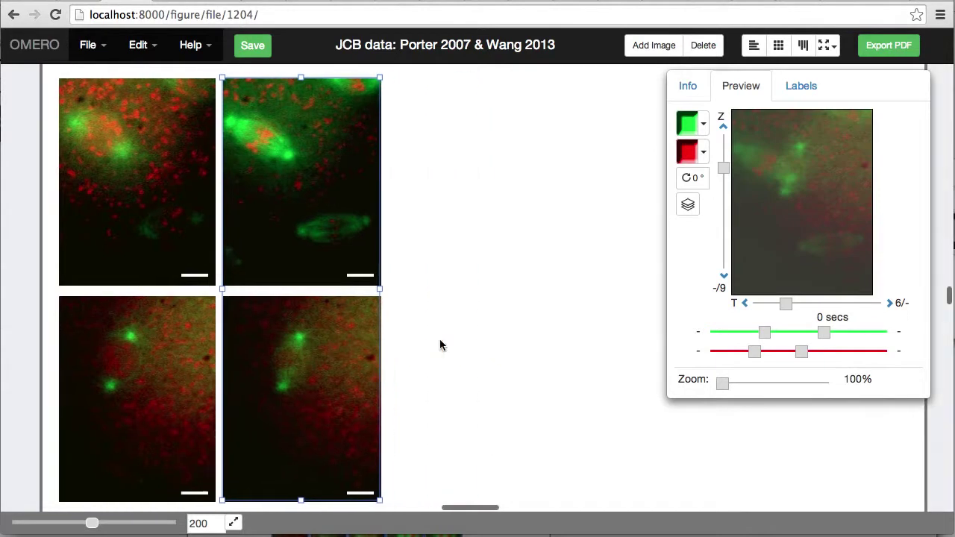
key("ctrl+v")
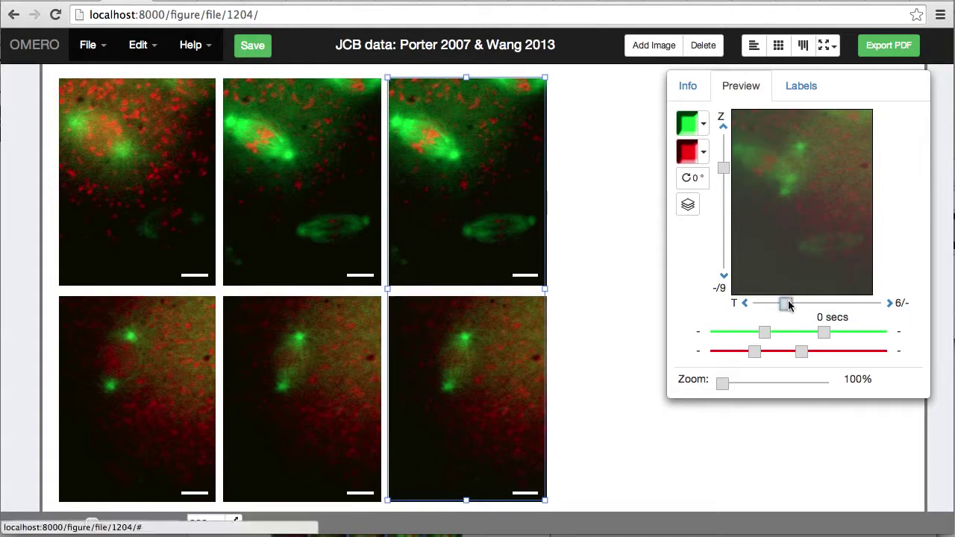
left_click_drag(788, 304, 806, 304)
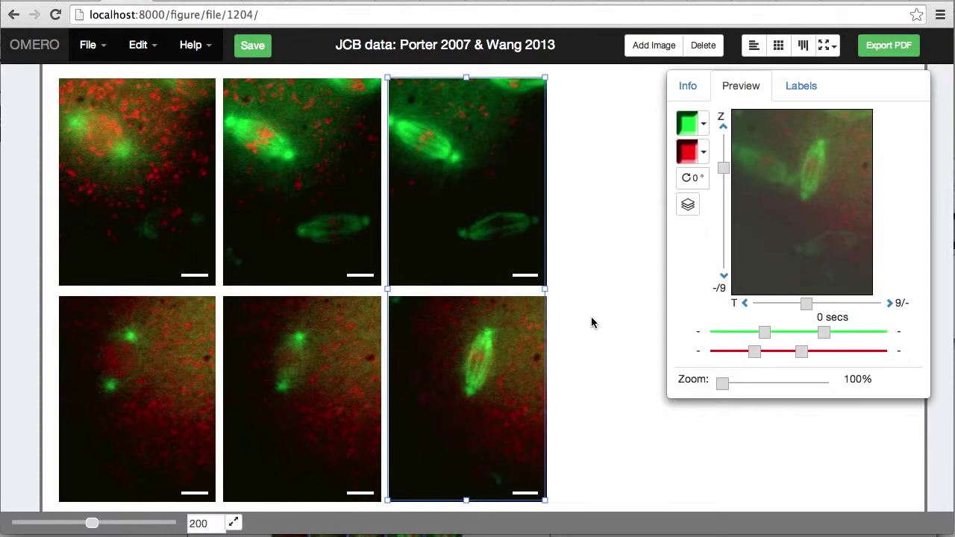
scroll(590, 322, "right", 2)
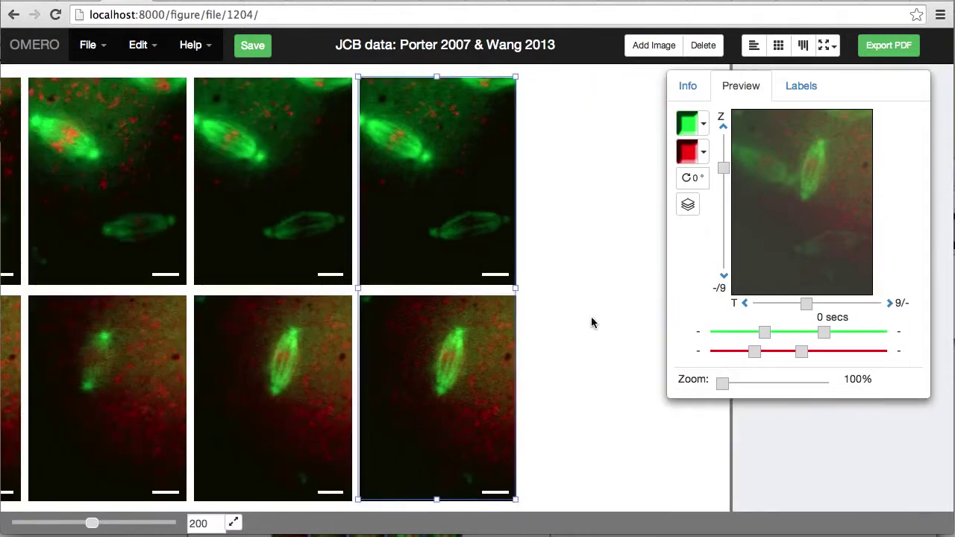
left_click(828, 304)
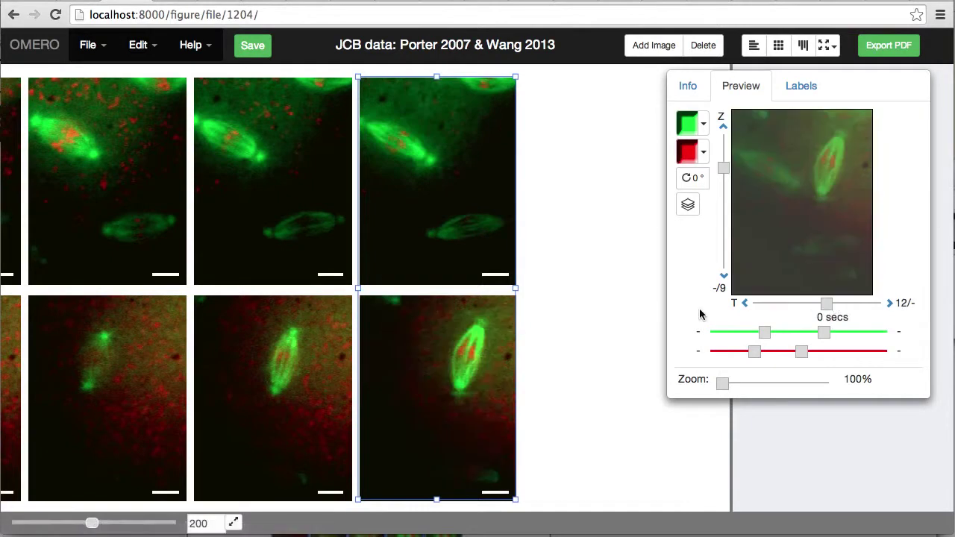
key("ctrl+v")
scroll(636, 318, "right", 5)
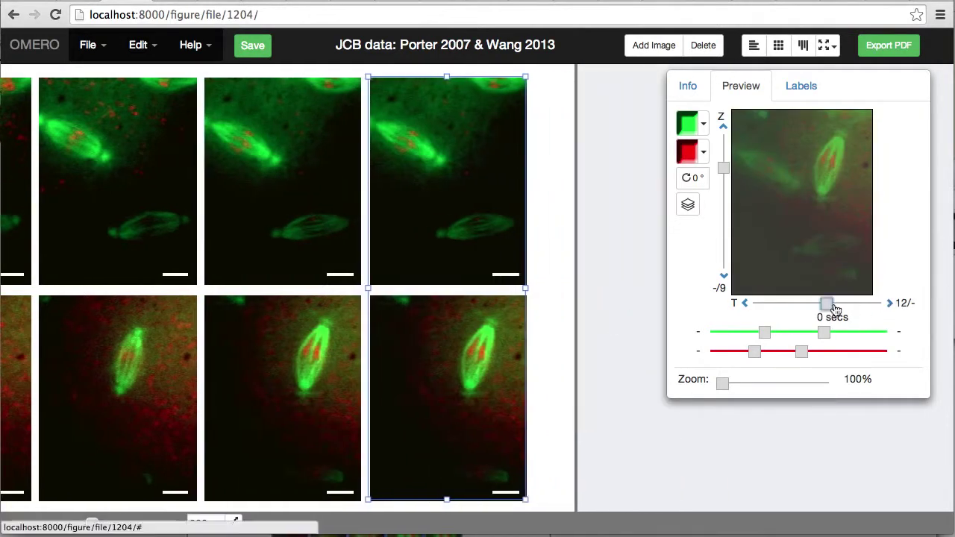
left_click_drag(834, 307, 854, 306)
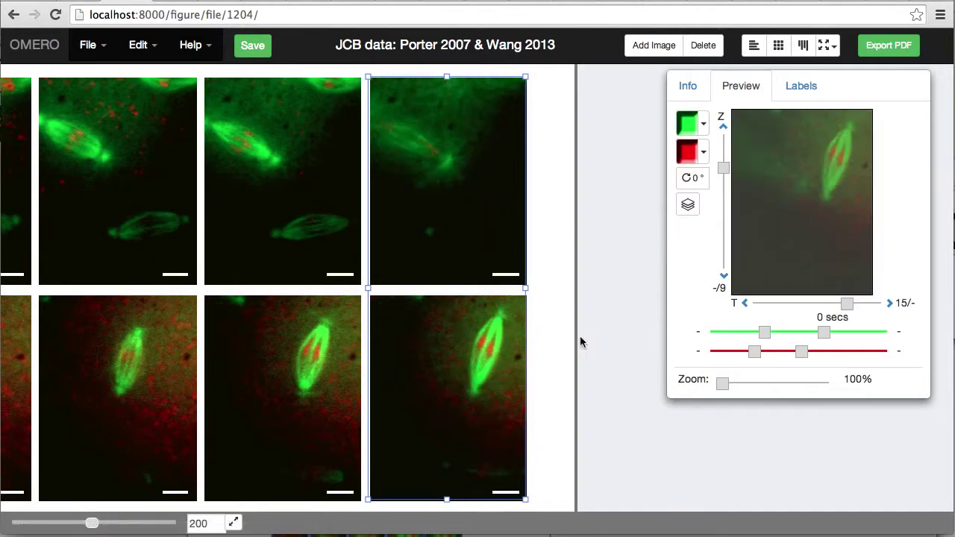
scroll(406, 347, "left", 9)
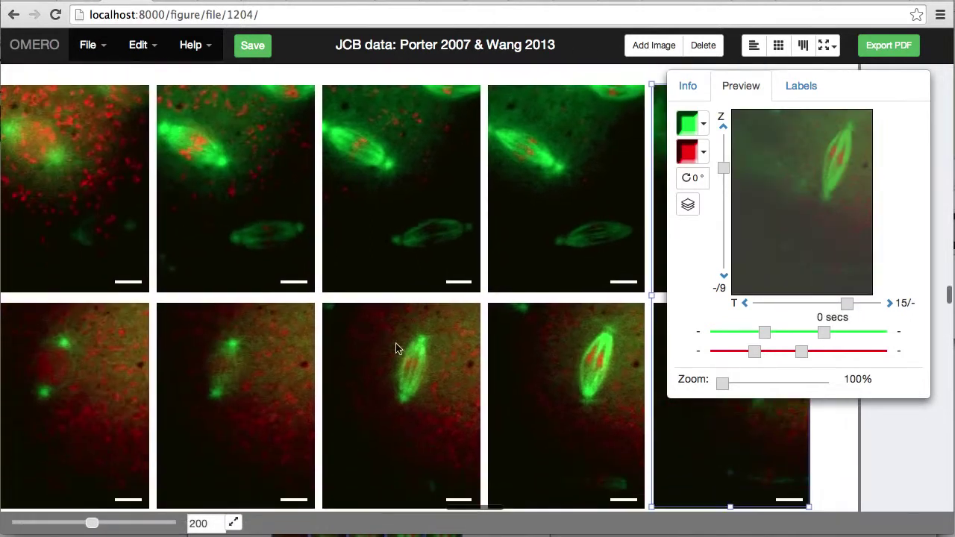
Step: Zoom out the page, select all ten panels, and zoom their images to 150%
left_click_drag(91, 522, 67, 523)
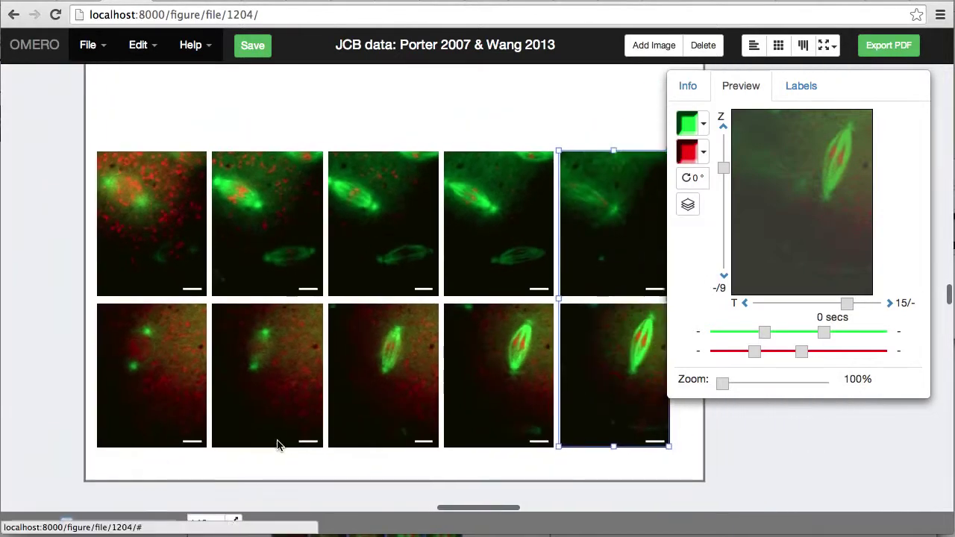
scroll(277, 445, "down", 1)
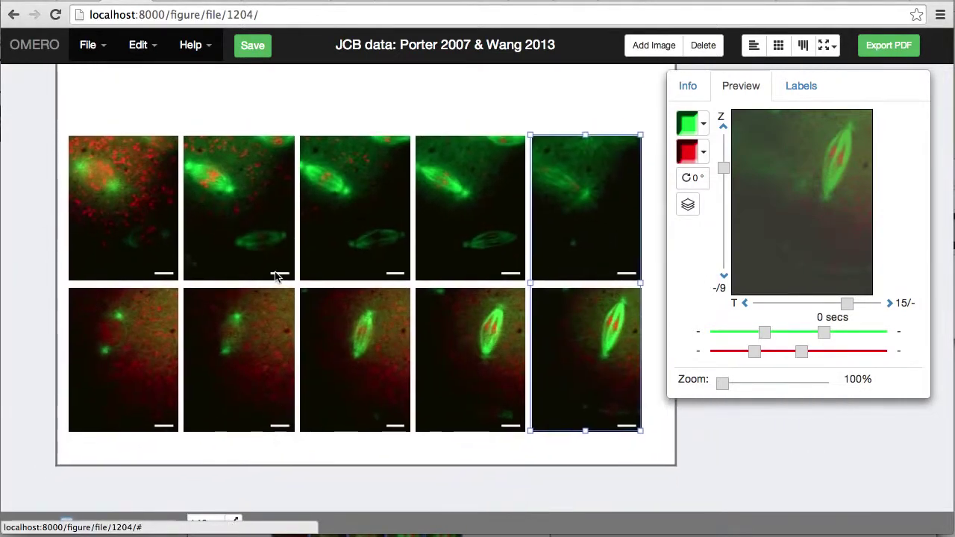
left_click_drag(40, 170, 594, 228)
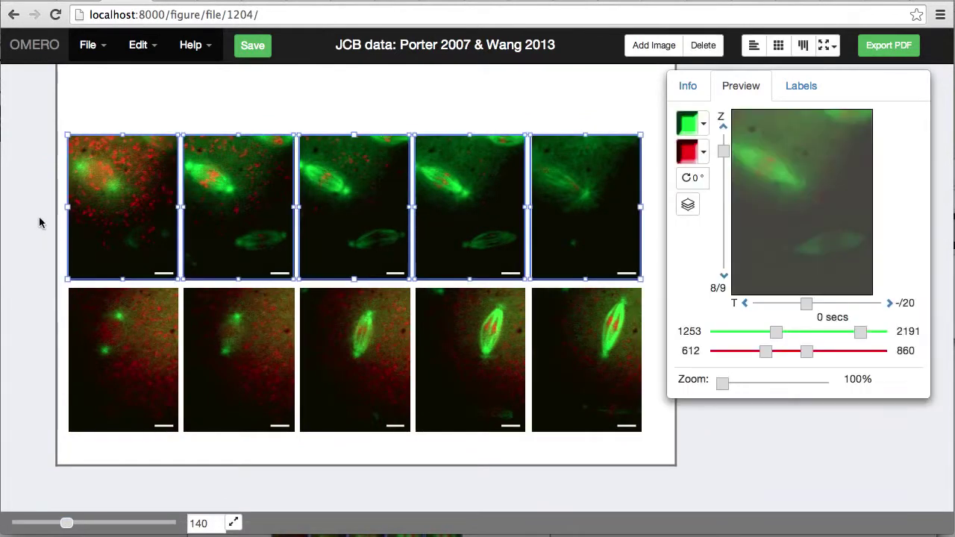
left_click_drag(40, 218, 606, 337)
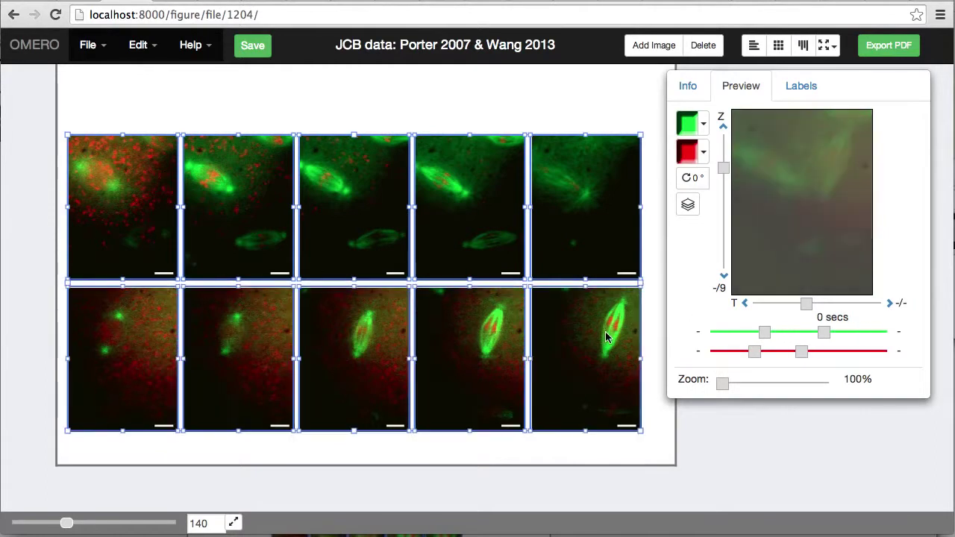
left_click(722, 383)
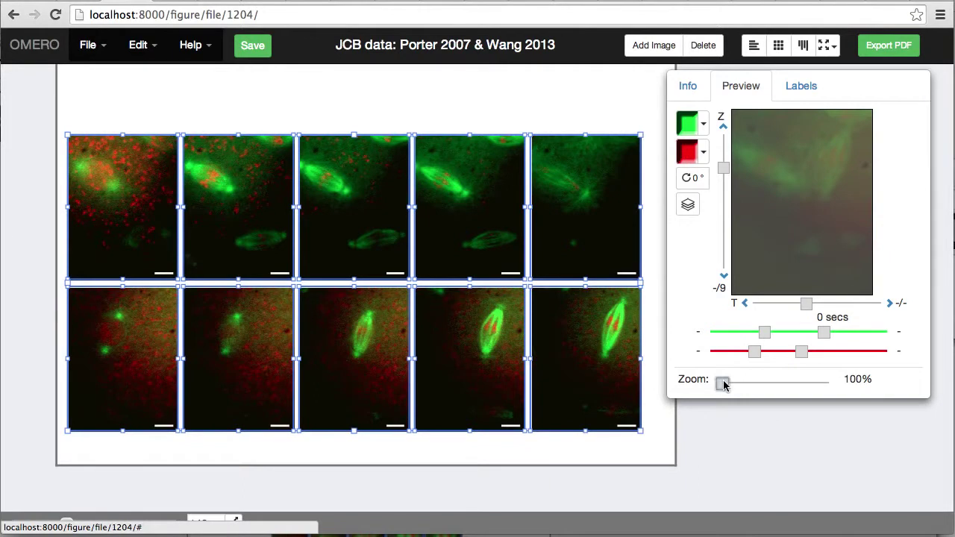
left_click_drag(722, 383, 729, 386)
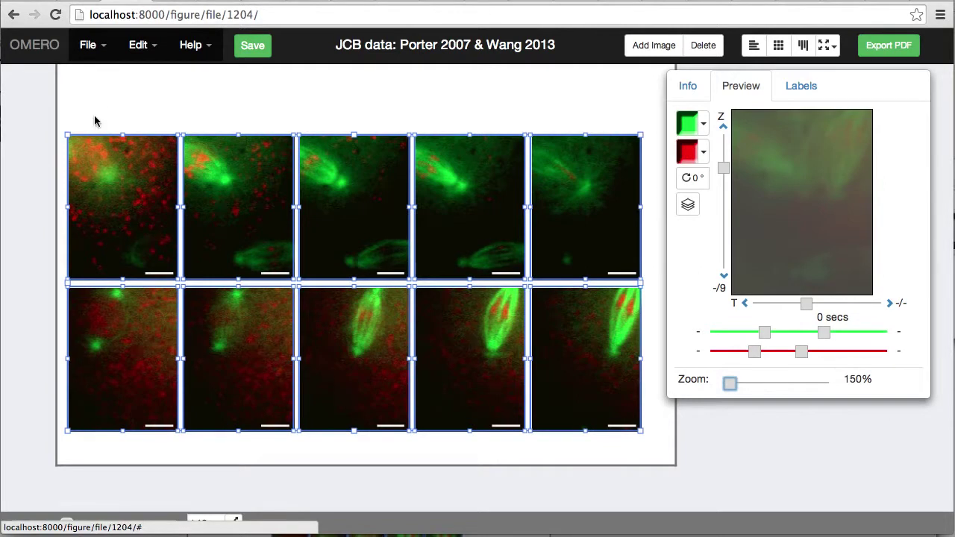
left_click(152, 90)
Step: Rotate the top-row panels by 58° and pan them to recentre the spindles
left_click_drag(137, 103, 575, 208)
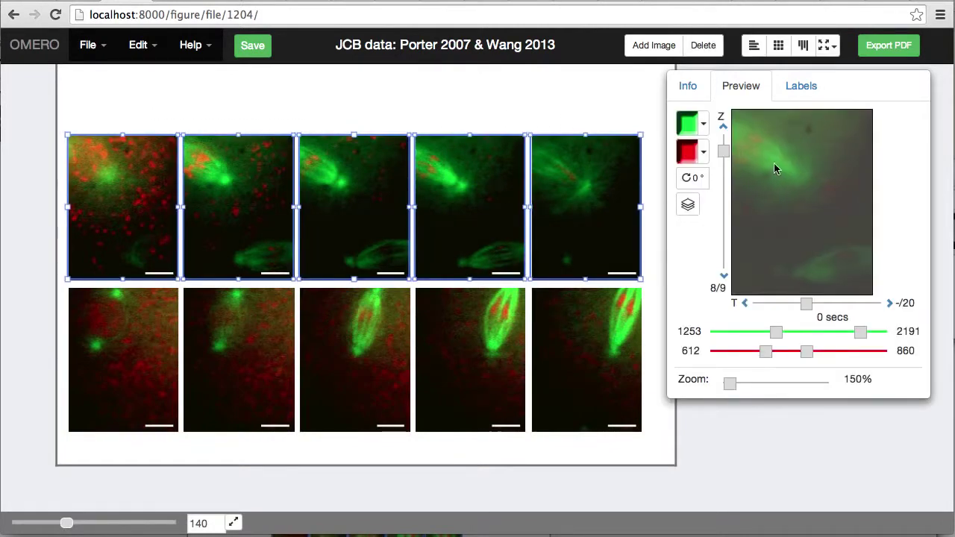
left_click_drag(774, 164, 798, 192)
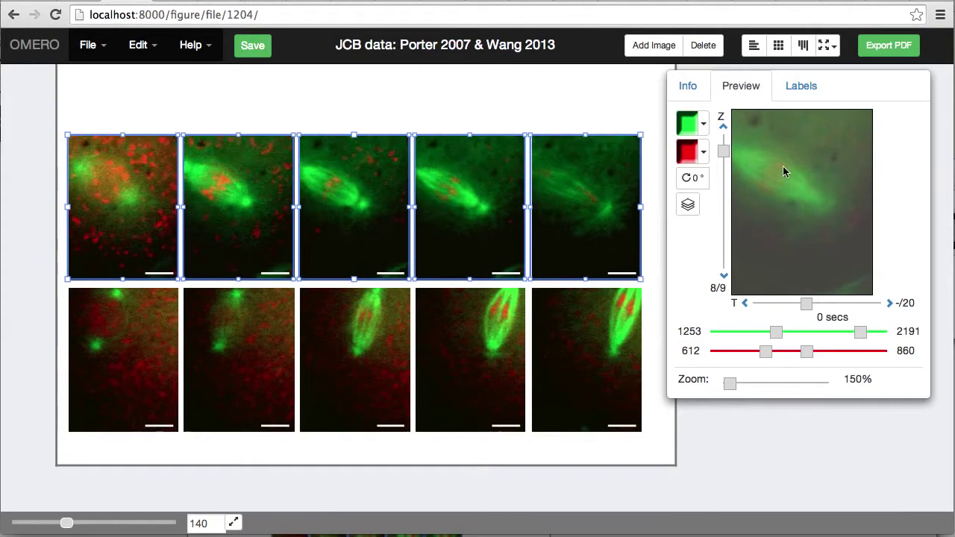
left_click(689, 177)
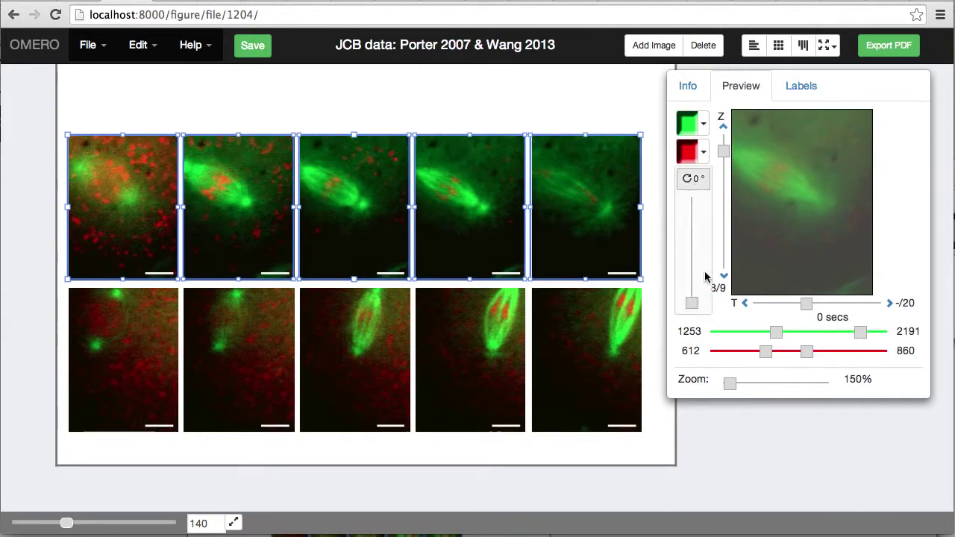
left_click_drag(693, 302, 692, 289)
left_click_drag(814, 173, 800, 205)
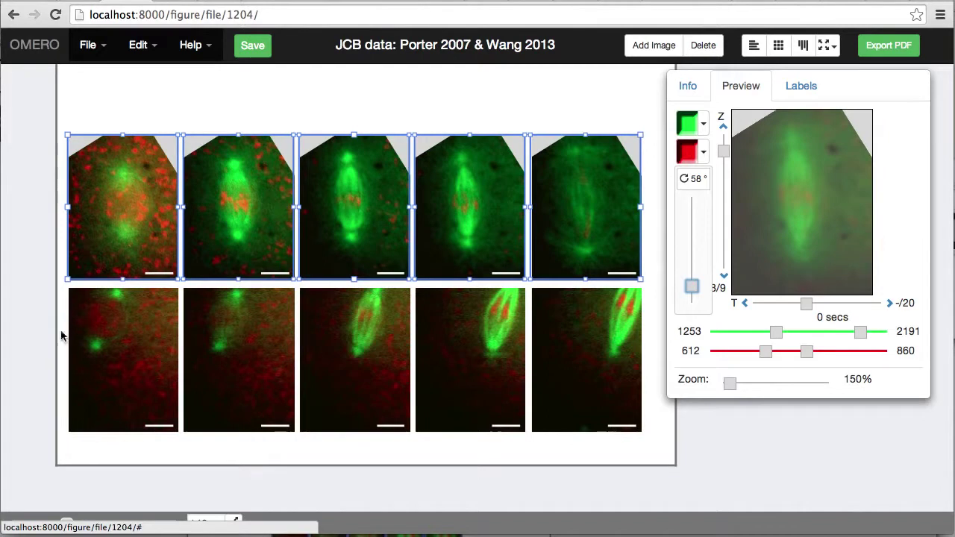
Step: Rotate the bottom-row panels to 158° and pan them so the spindles are centred
left_click_drag(39, 328, 615, 384)
left_click(690, 181)
left_click_drag(691, 302, 691, 253)
left_click_drag(773, 240, 791, 181)
left_click_drag(691, 253, 692, 257)
left_click_drag(770, 204, 773, 197)
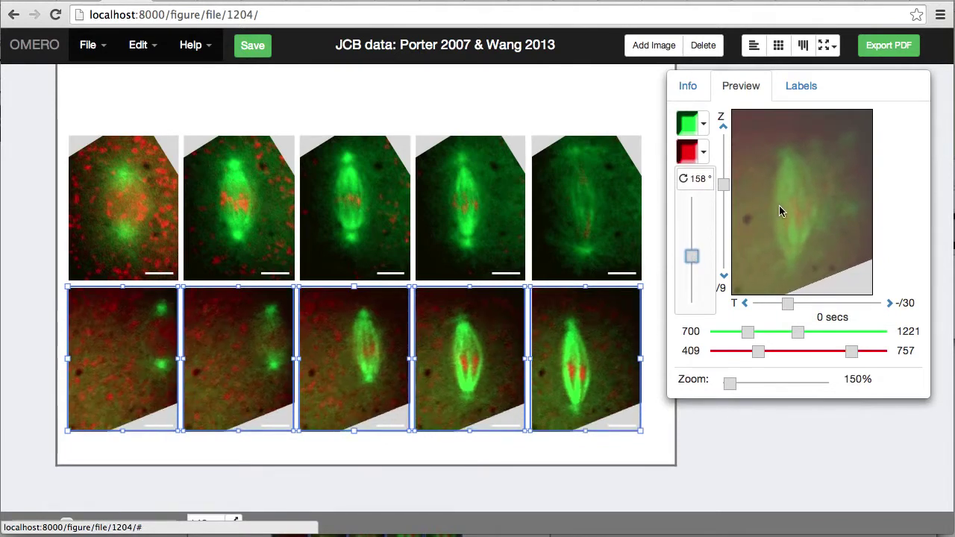
left_click_drag(34, 330, 101, 344)
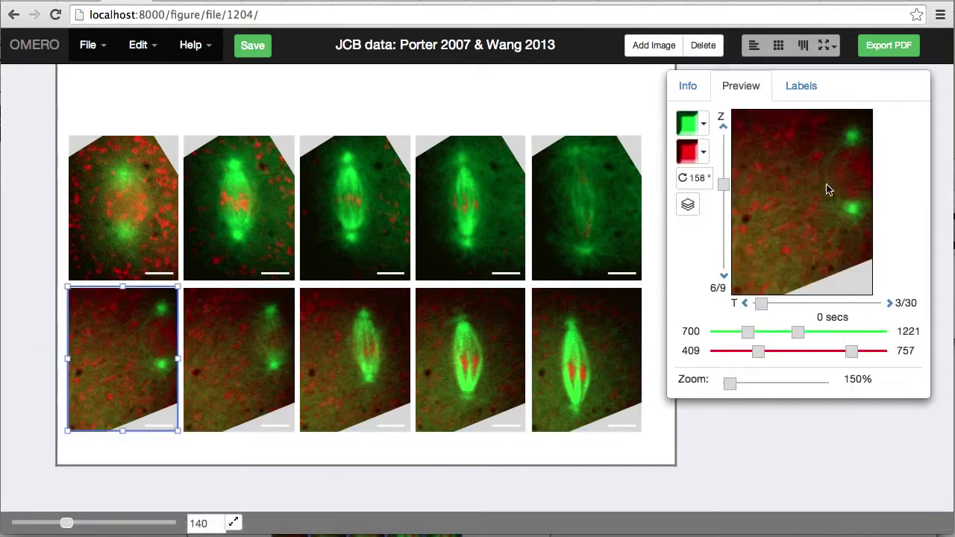
Step: Pan the first three bottom-row panels individually to centre their spindles, then select all panels
left_click_drag(825, 192, 771, 218)
left_click(260, 328)
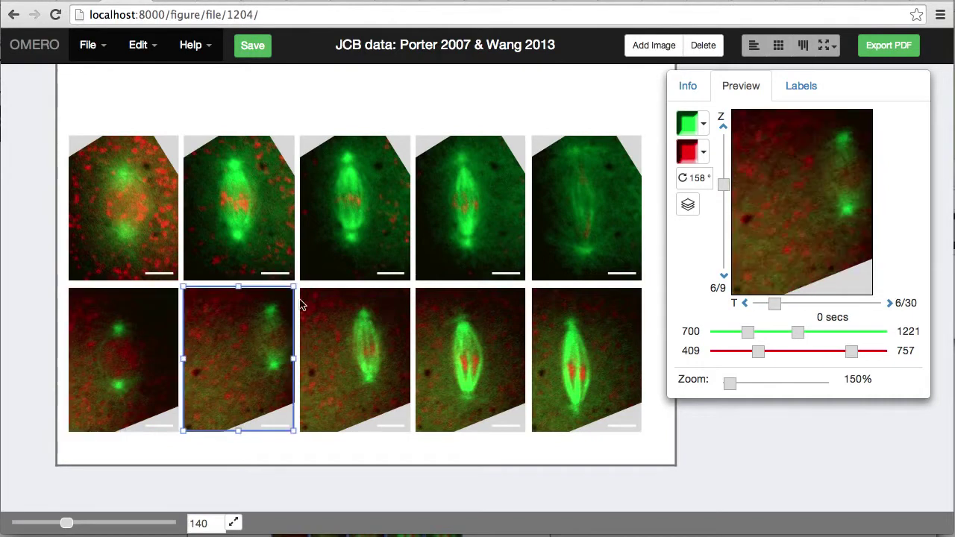
left_click_drag(841, 175, 799, 194)
left_click(367, 365)
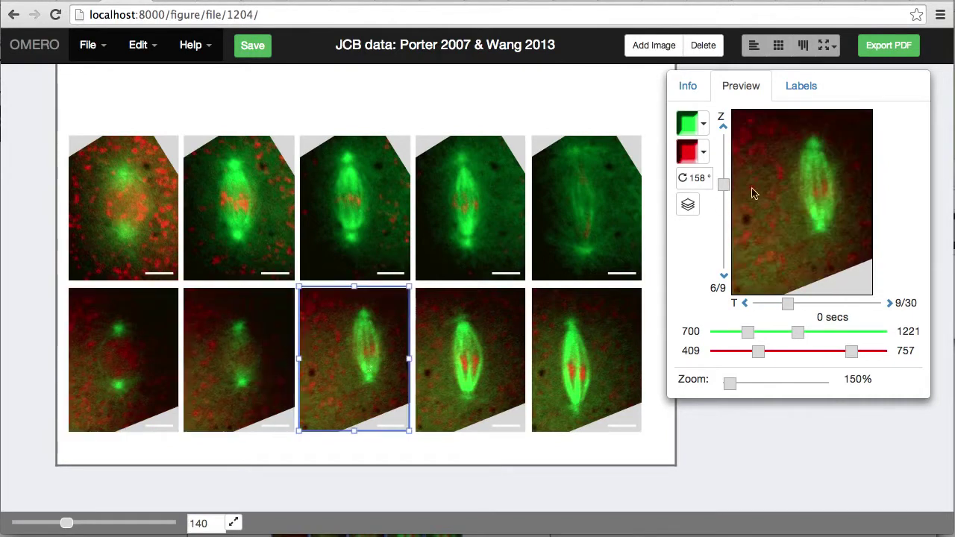
left_click_drag(792, 183, 784, 196)
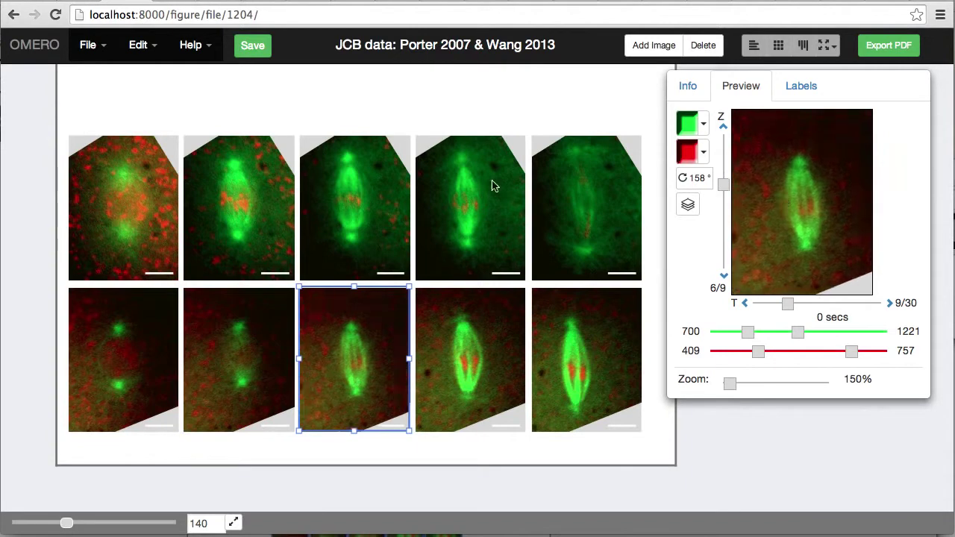
left_click_drag(29, 201, 578, 365)
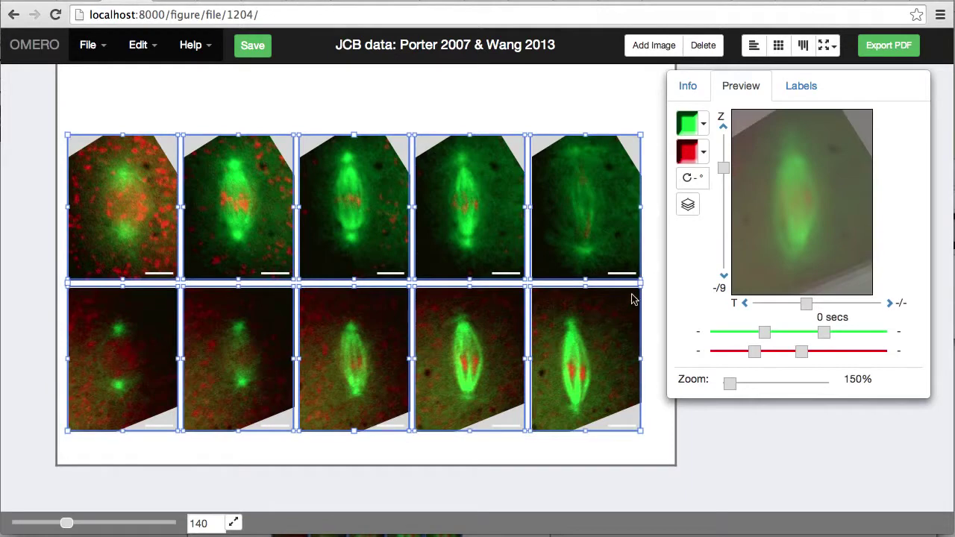
Step: Narrow the crop on all ten panels, set Preview Zoom to 190%, and shift the grid toward page centre
left_click_drag(640, 283, 398, 292)
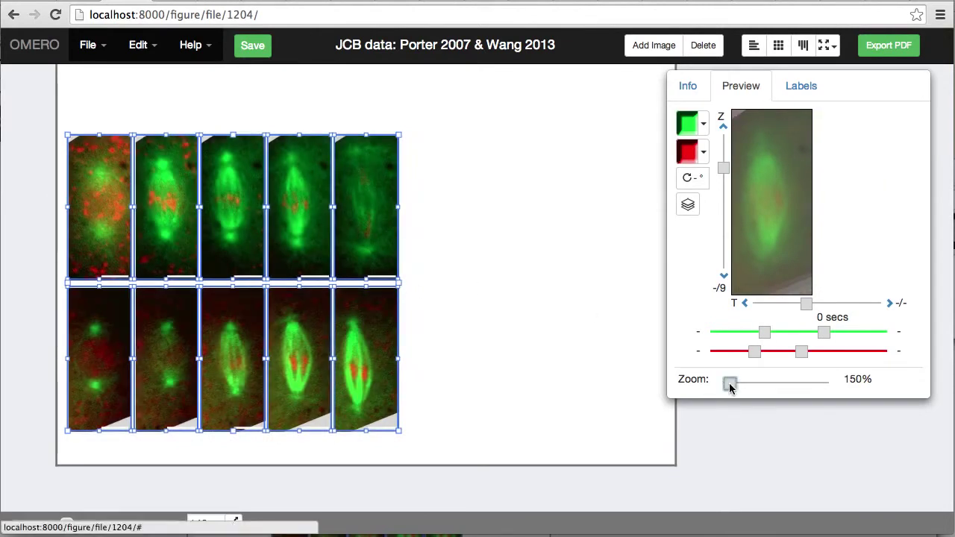
left_click_drag(730, 386, 734, 386)
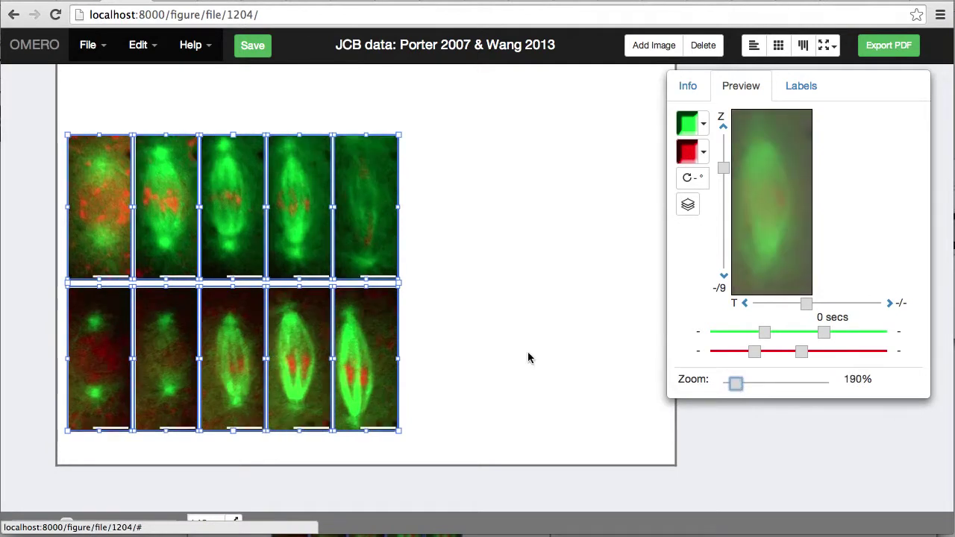
scroll(509, 217, "up", 3)
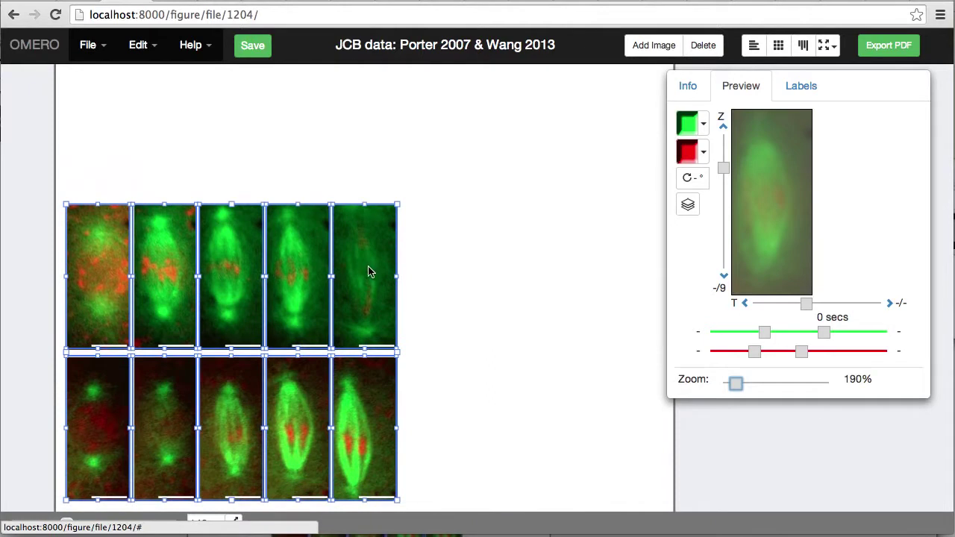
left_click_drag(366, 270, 490, 177)
Step: Deselect the grid and zoom the page out to 91 so the four cell panels above show
left_click(575, 191)
scroll(576, 197, "up", 1)
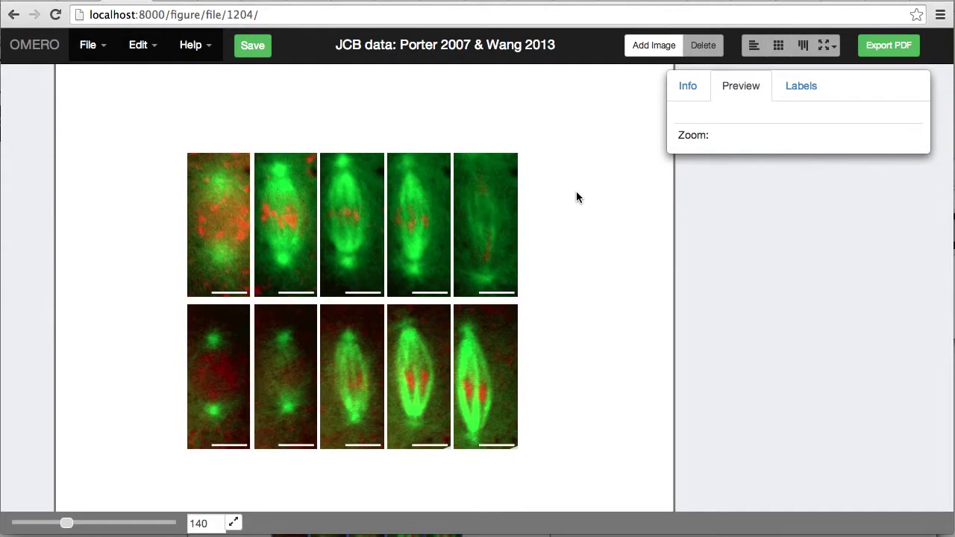
scroll(576, 197, "up", 2)
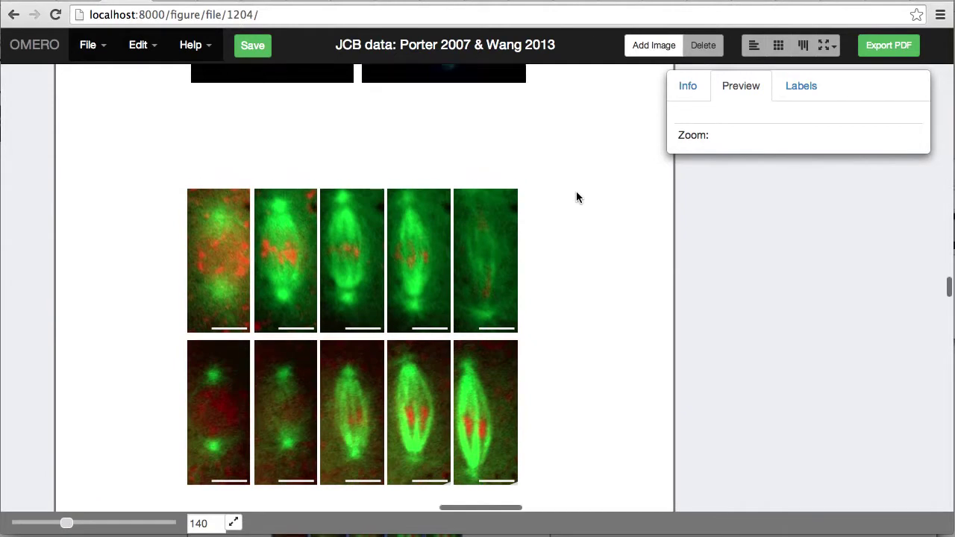
left_click_drag(67, 523, 51, 523)
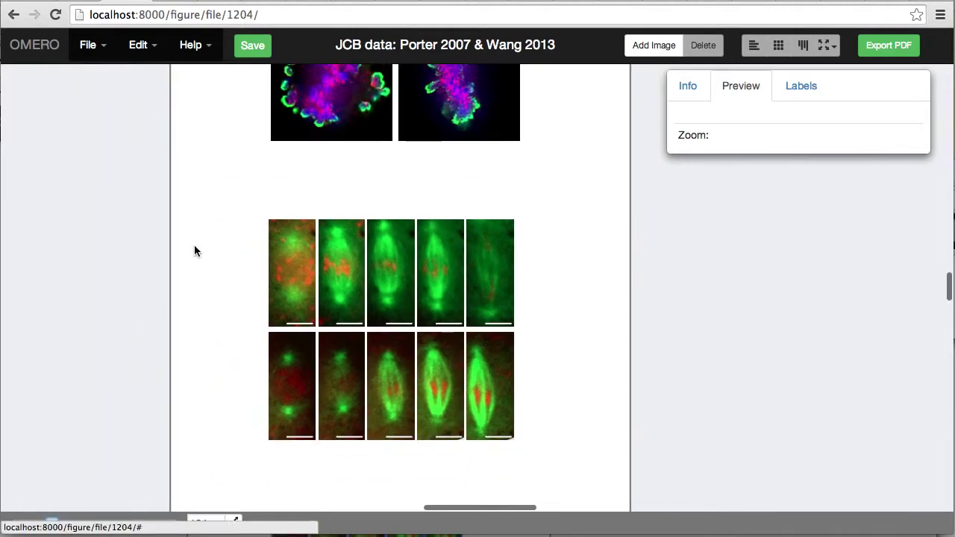
scroll(208, 230, "up", 1)
scroll(208, 236, "up", 2)
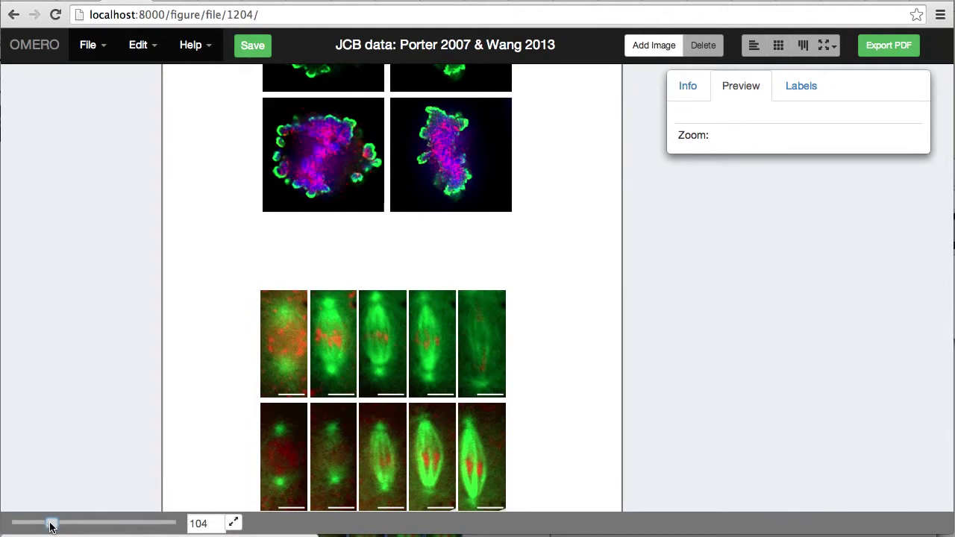
left_click_drag(50, 526, 45, 523)
scroll(240, 216, "up", 2)
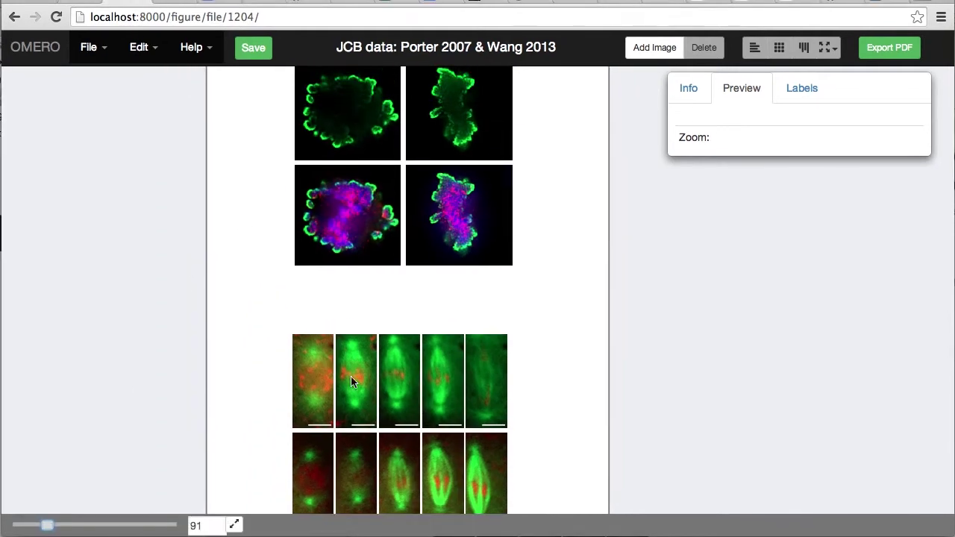